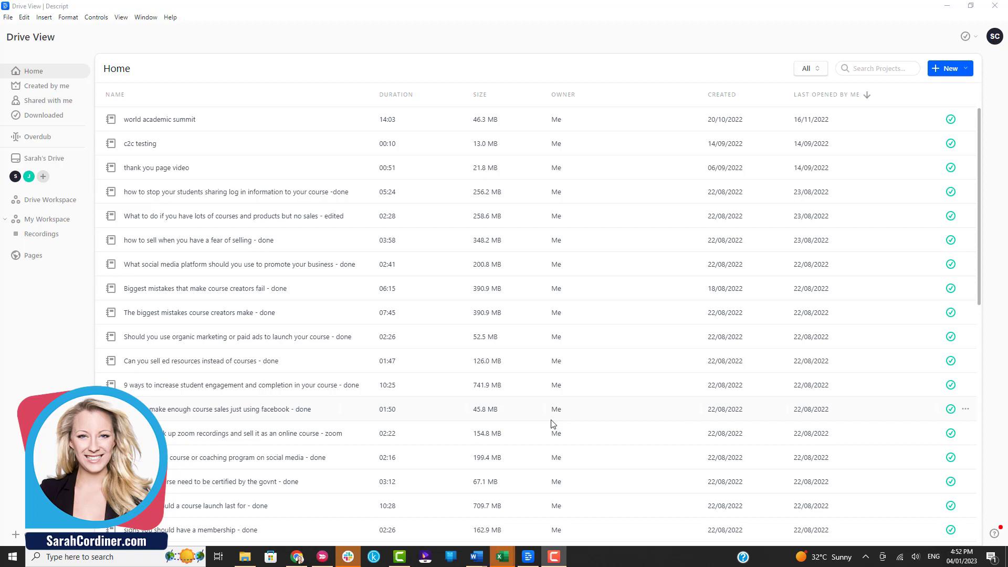
Open the Videos folder in File Explorer from the taskbar
click(247, 557)
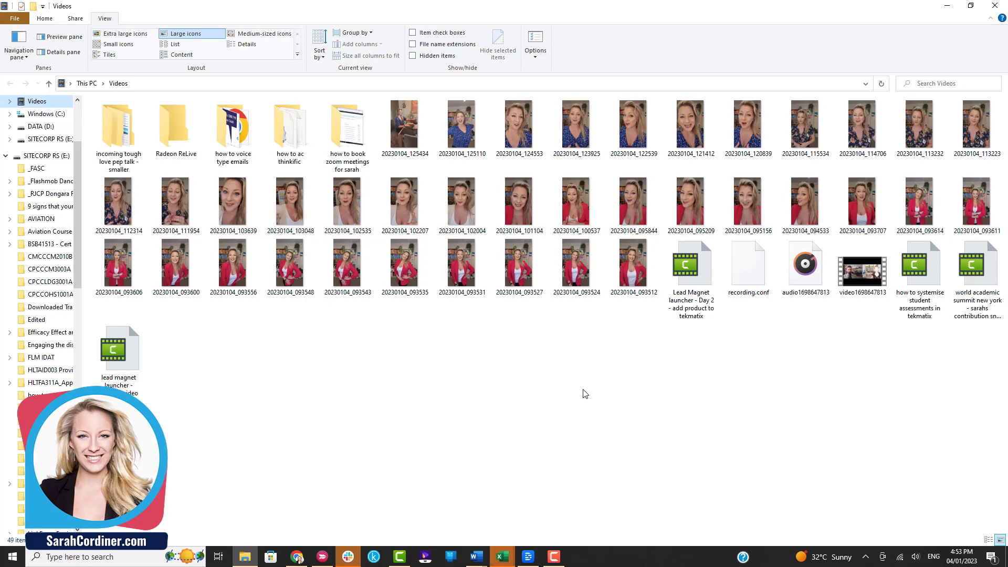
Restore down the Videos window and move it left so Descript shows behind it
click(971, 6)
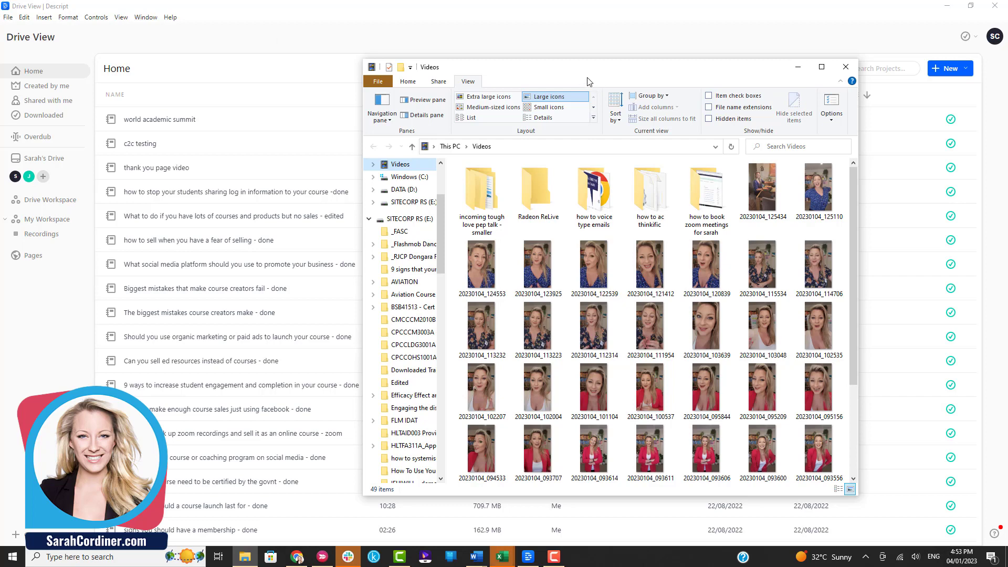
drag(553, 77, 471, 75)
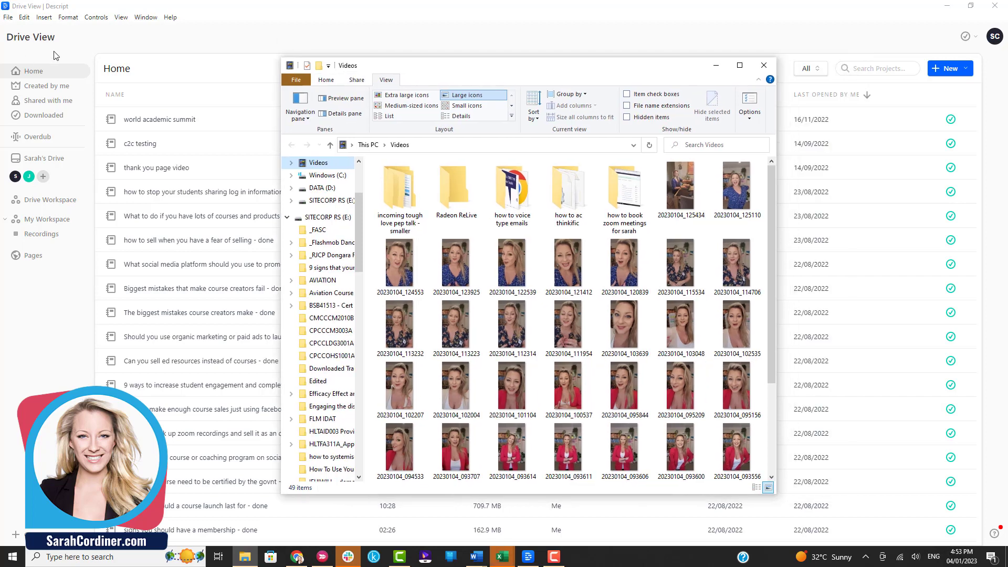
Start a new project, name it 'video 1' and create it
click(955, 72)
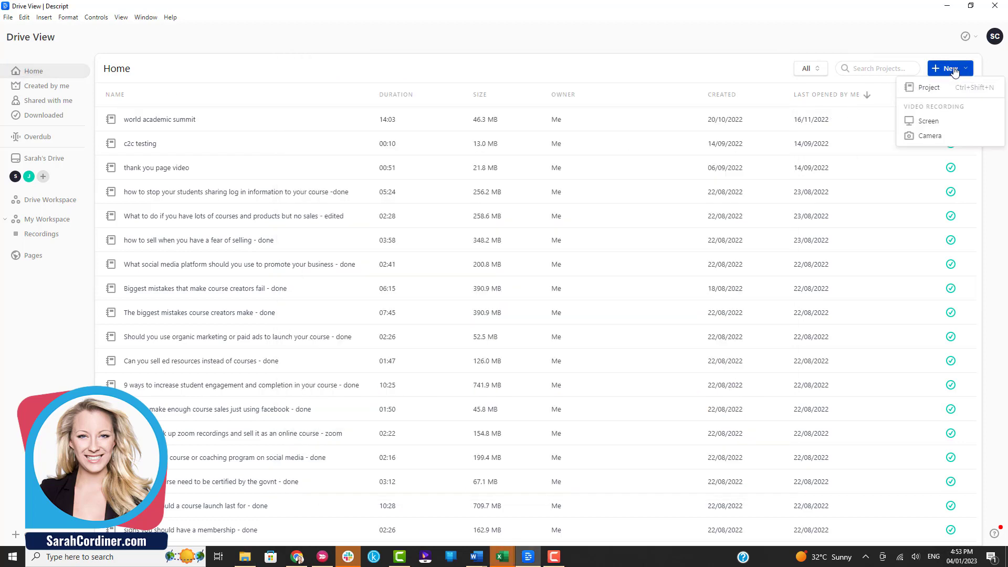
click(943, 82)
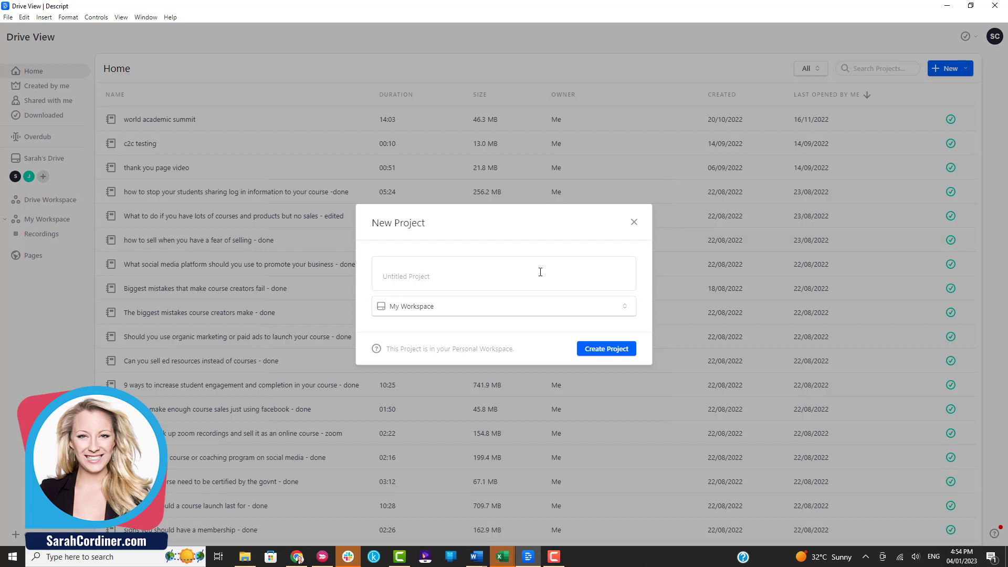
text(video 1)
click(603, 349)
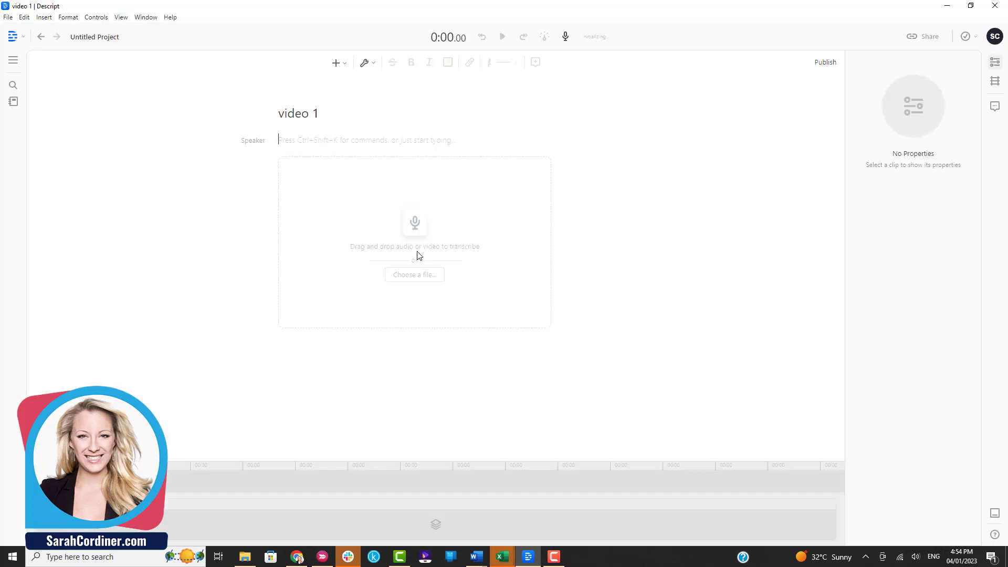
Import 20230104_124553.mp4 and transcribe it in English
click(406, 280)
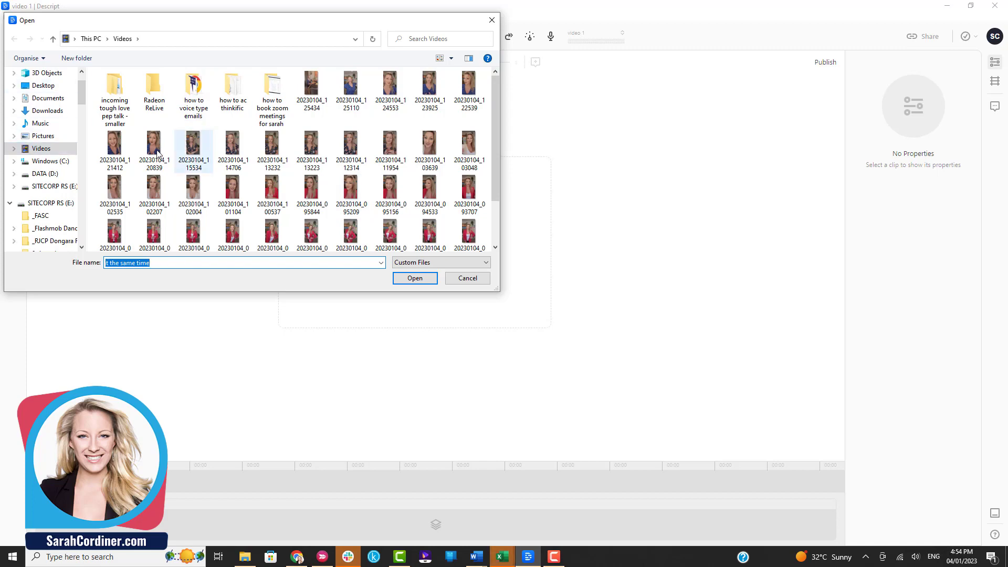
double_click(395, 94)
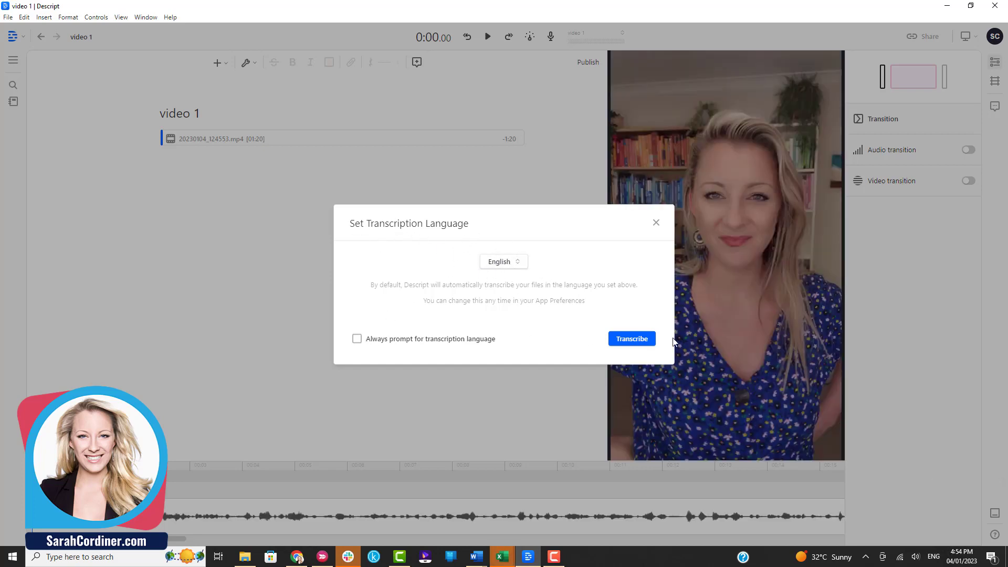
click(645, 340)
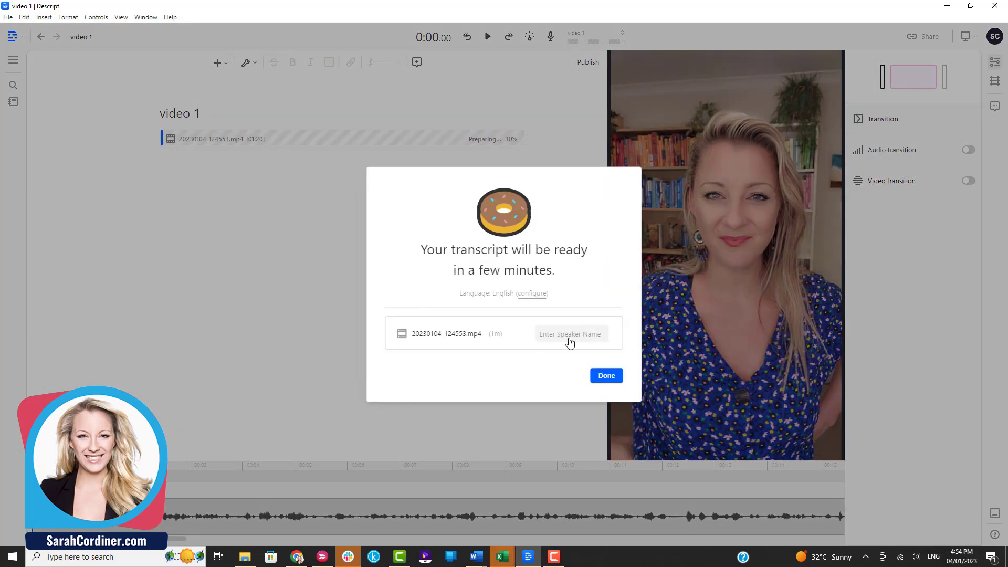
click(606, 376)
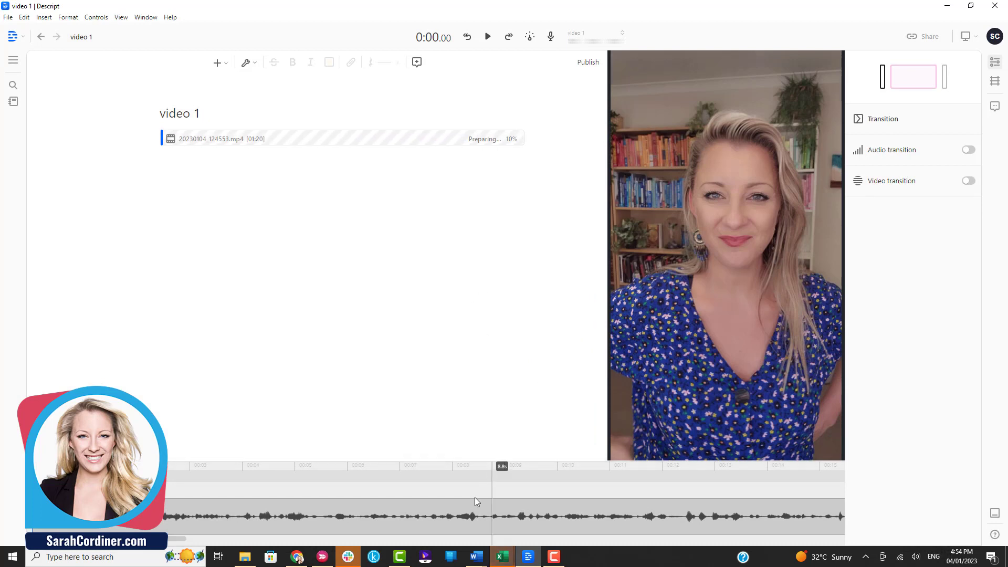
Play a moment of the transcribed clip, then return to the start
click(554, 563)
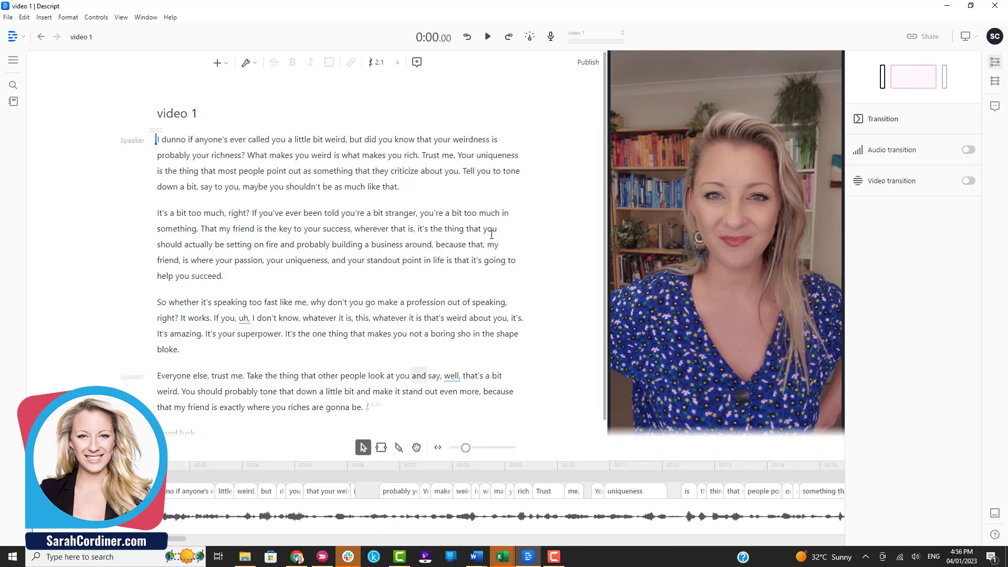
click(488, 38)
click(488, 37)
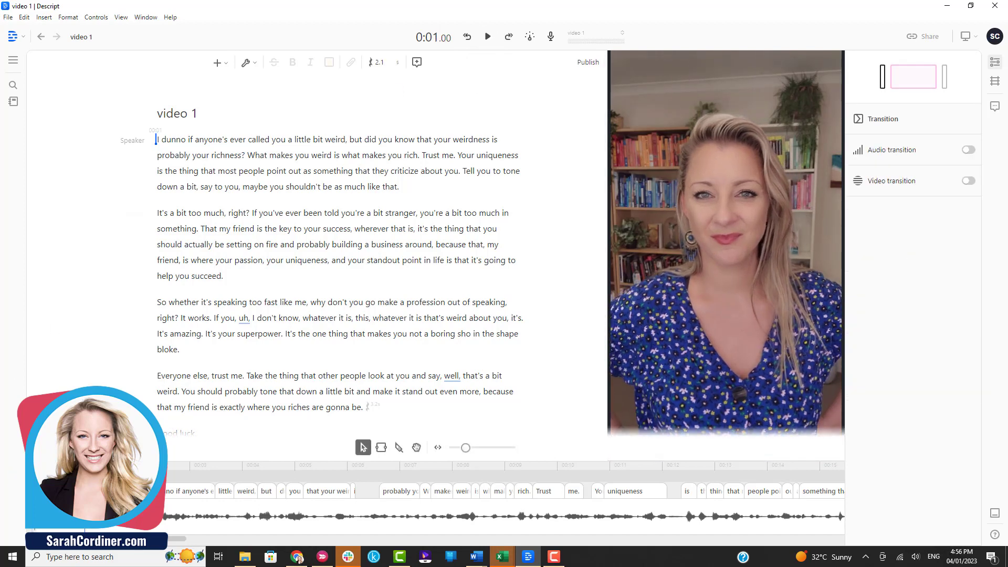
key(Home)
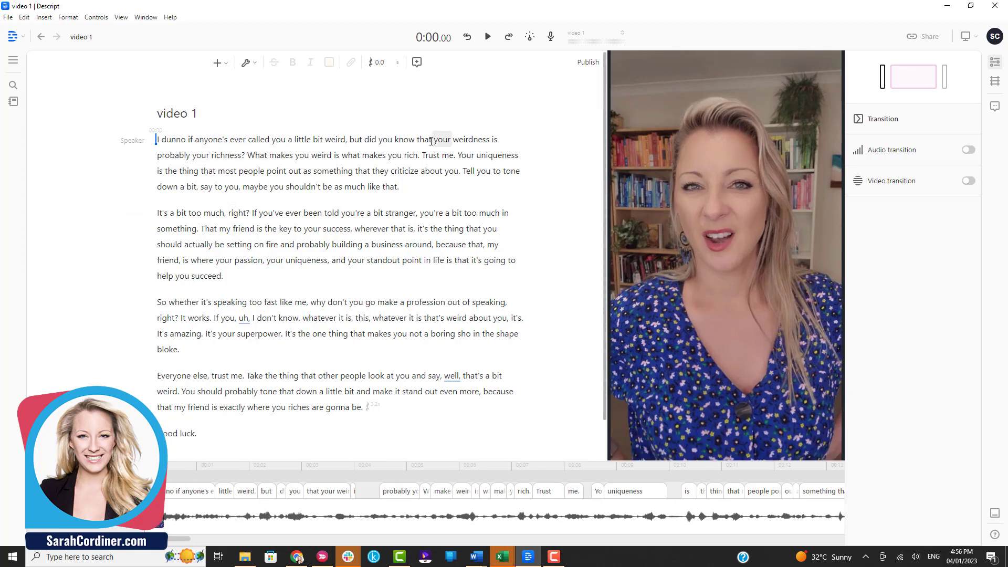
Start a new paragraph at 'What makes you weird' and join 'about you, tell you'
click(248, 155)
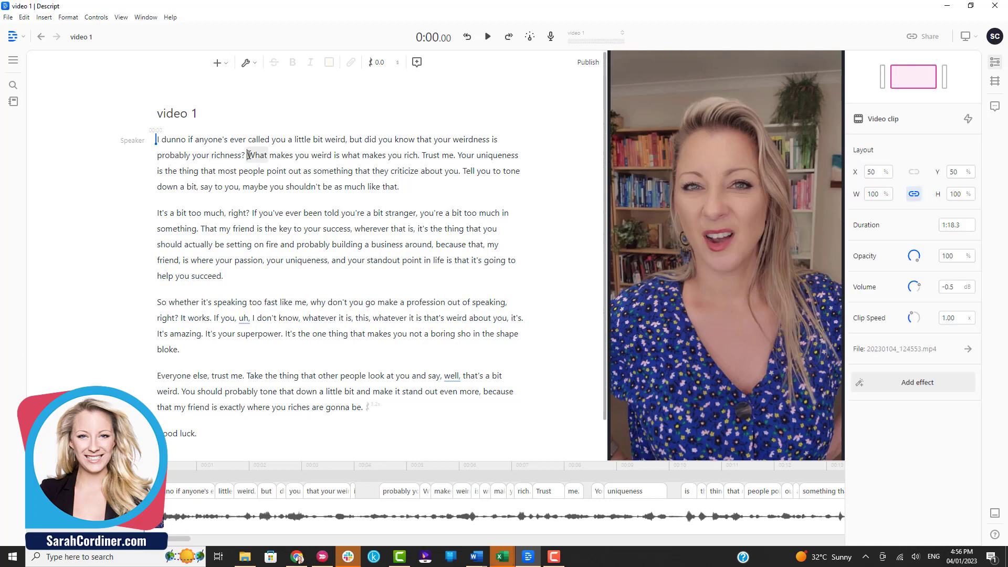
key(Return)
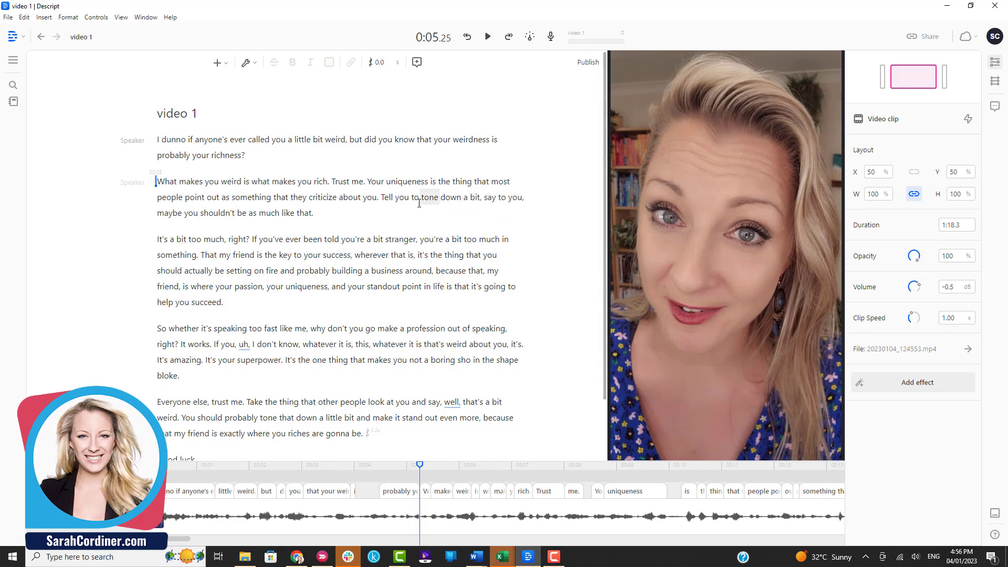
click(380, 198)
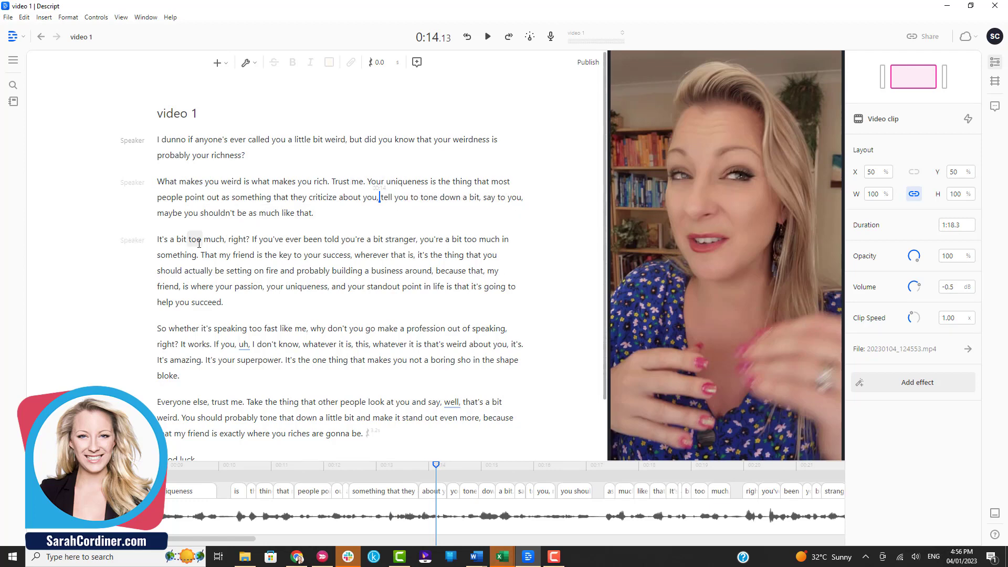
scroll(231, 231, down, 2)
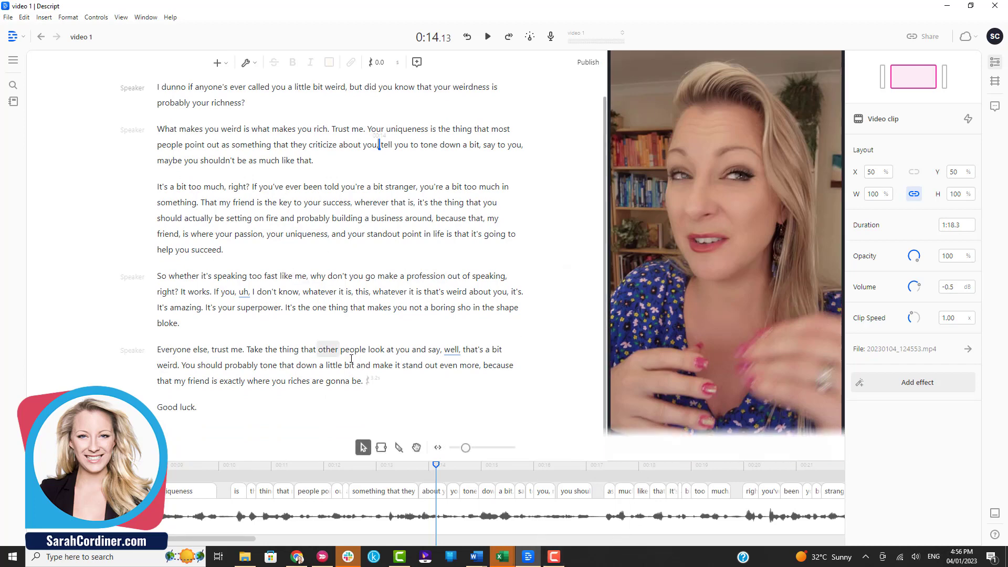
click(554, 557)
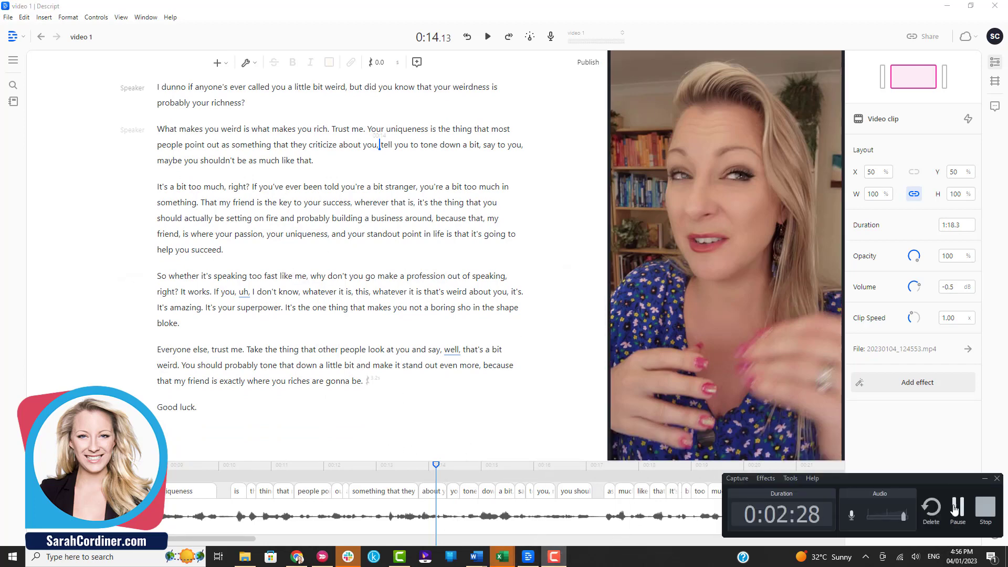
click(956, 508)
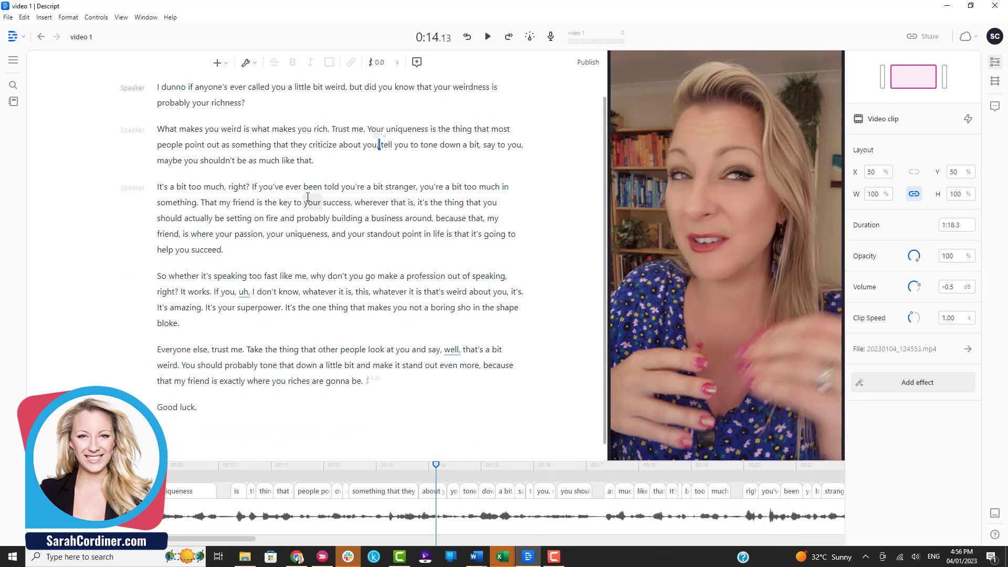
Correct 'stranger' to 'strange' so the line reads 'told you're a bit strange'
double_click(411, 187)
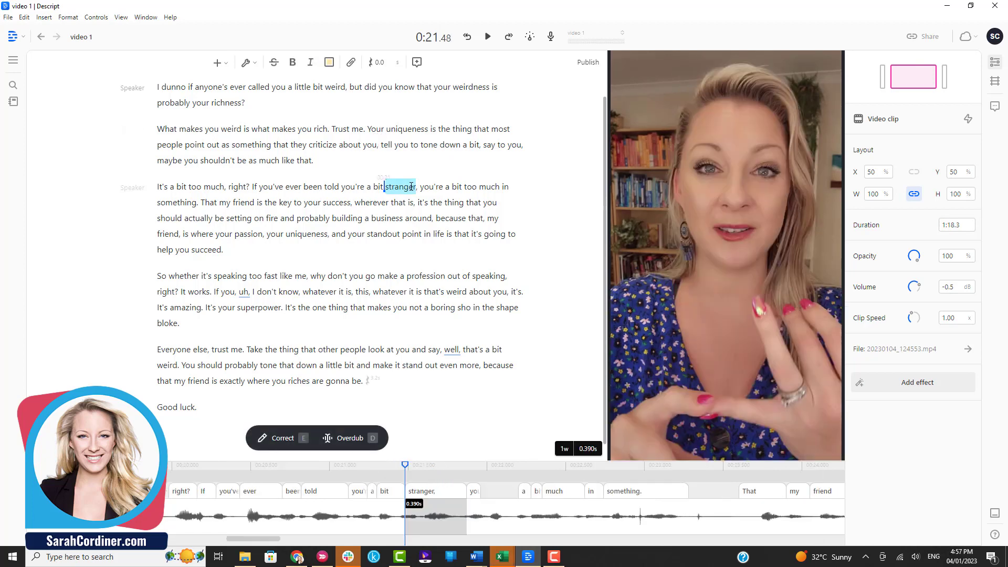
key(e)
key(BackSpace)
text(=)
key(BackSpace)
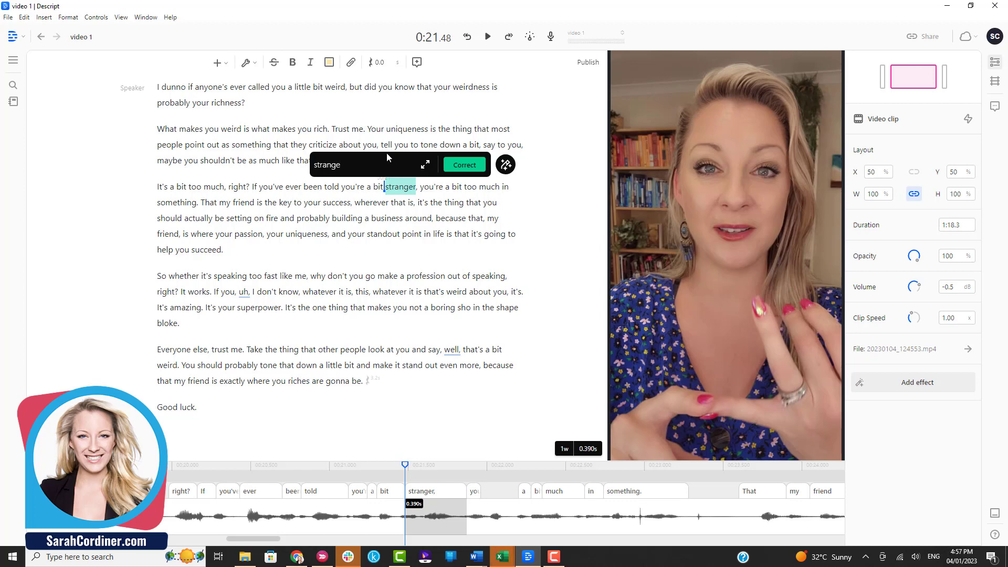
key(Return)
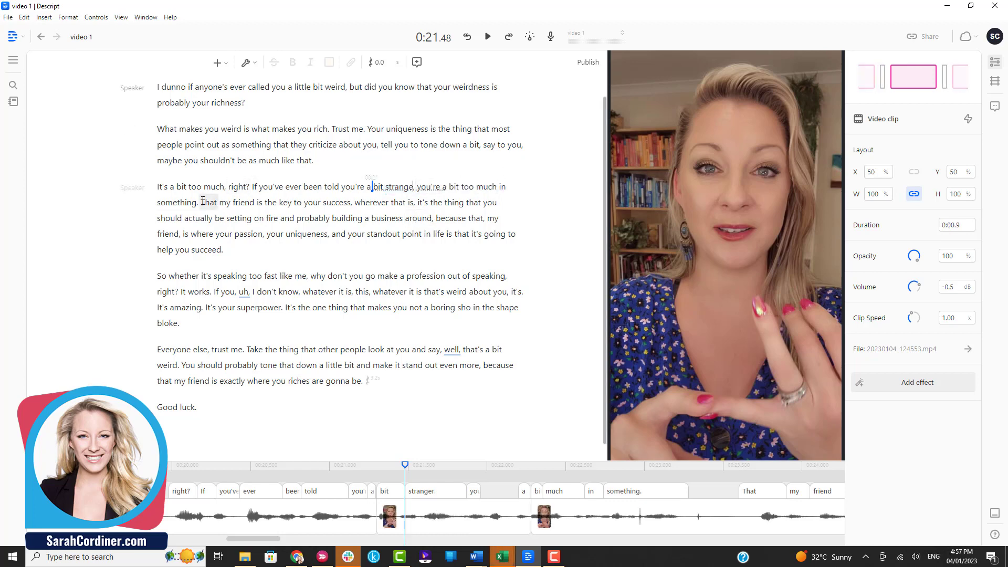
double_click(400, 188)
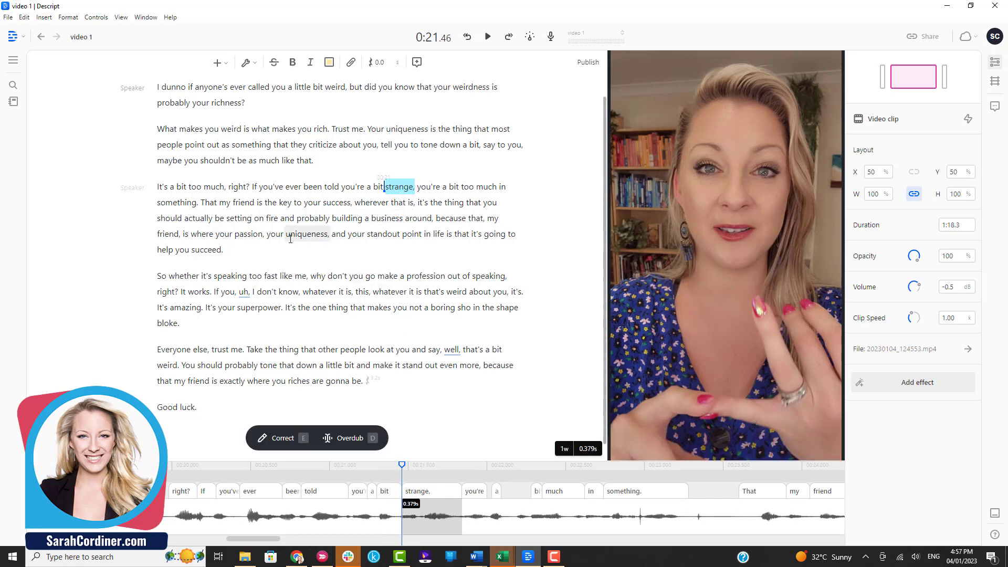
Search the transcript for filler words and delete 'uh' and 'well'
double_click(245, 293)
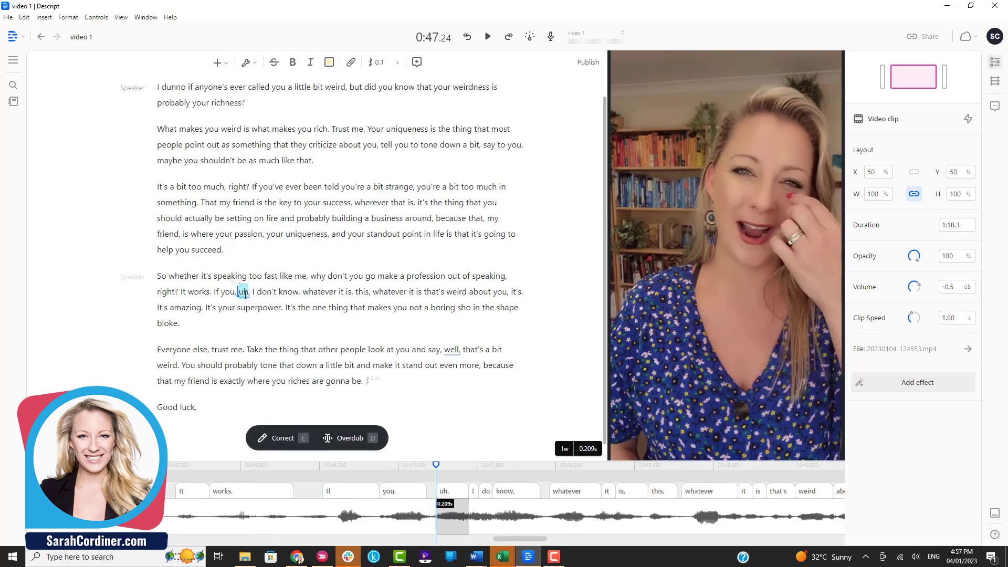
right_click(245, 295)
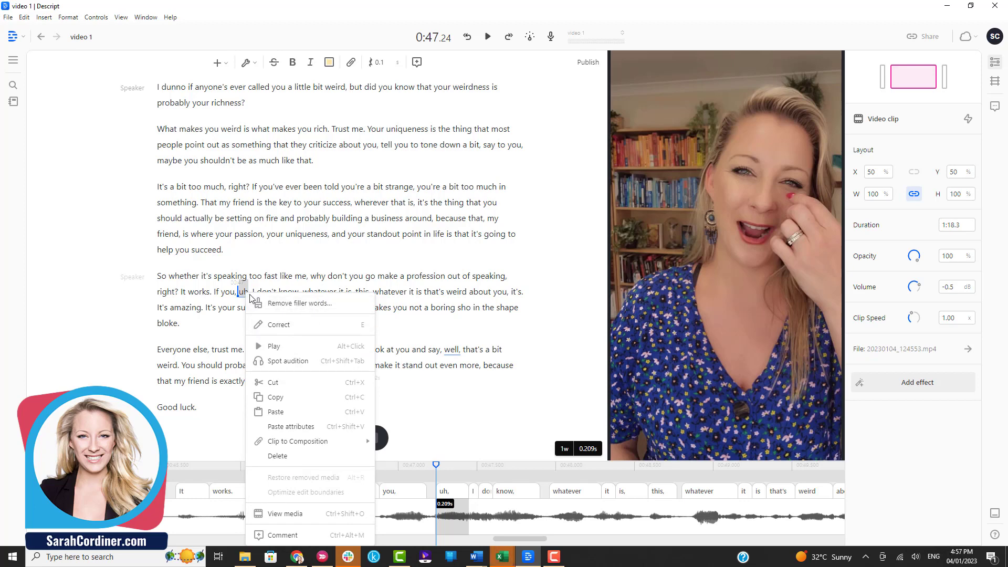
click(298, 304)
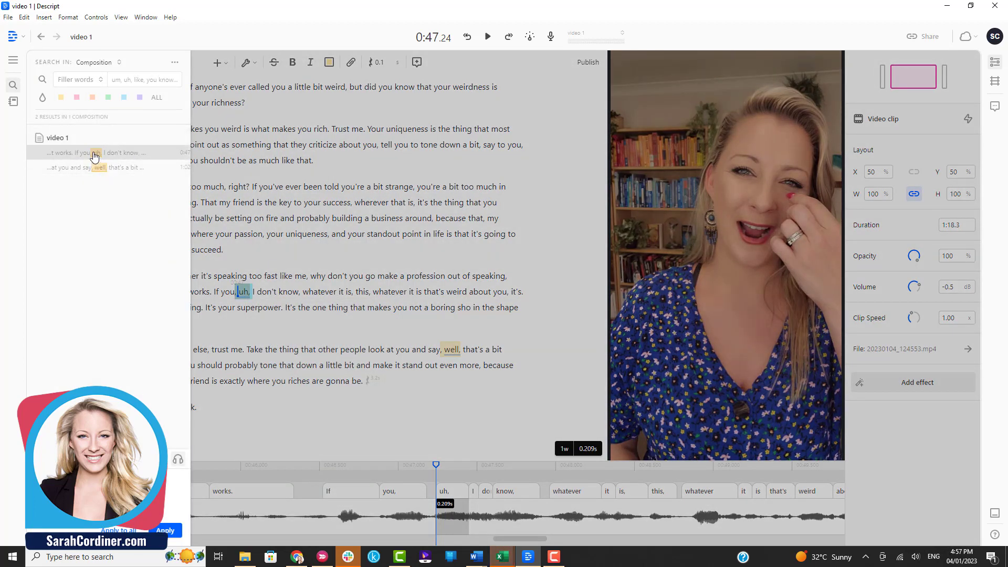
click(77, 153)
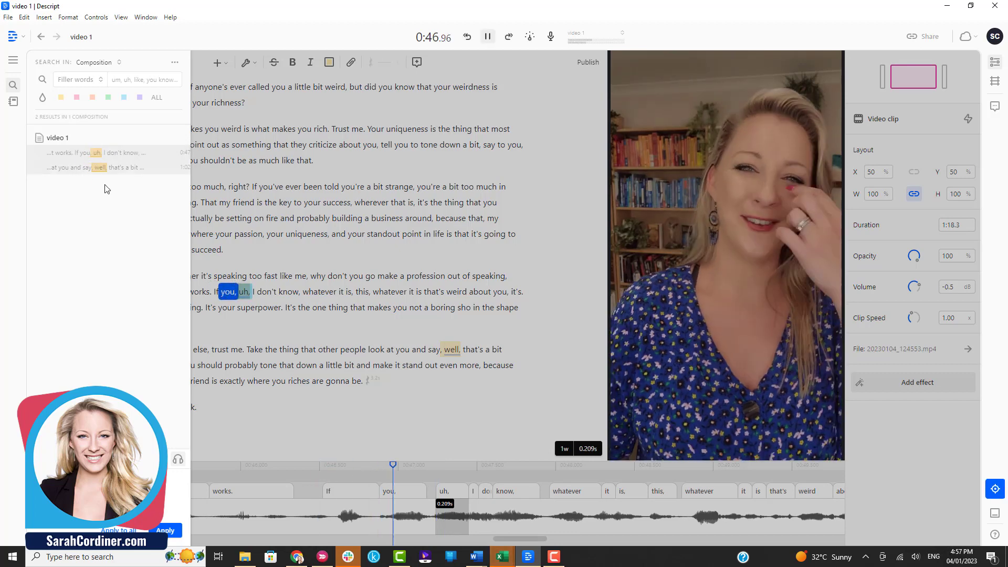
key(space)
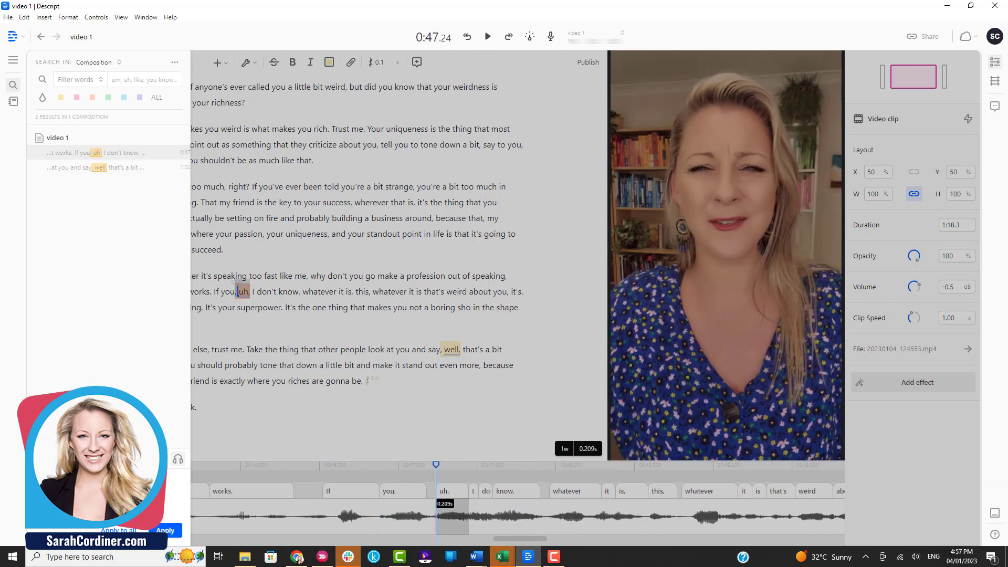
click(173, 531)
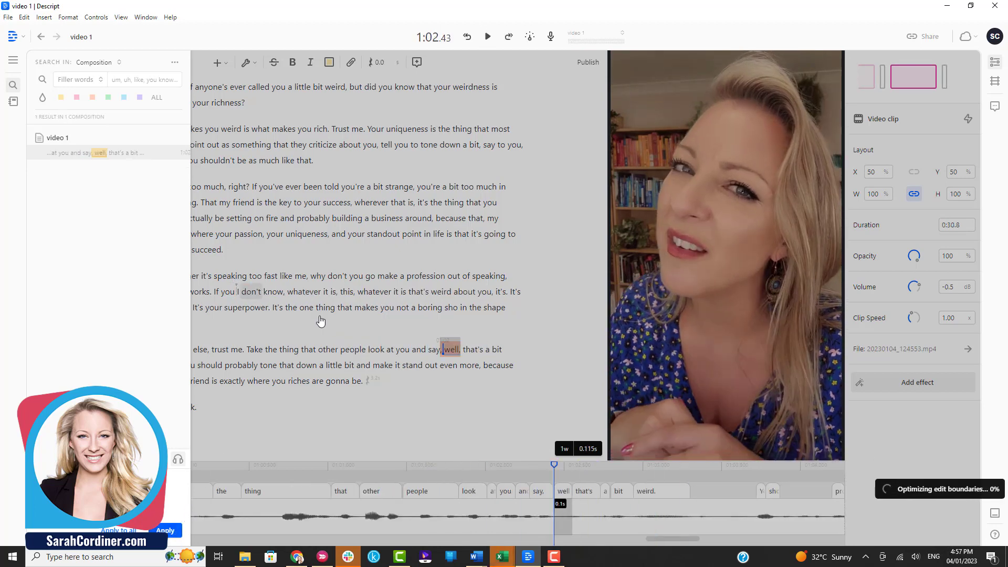
click(281, 331)
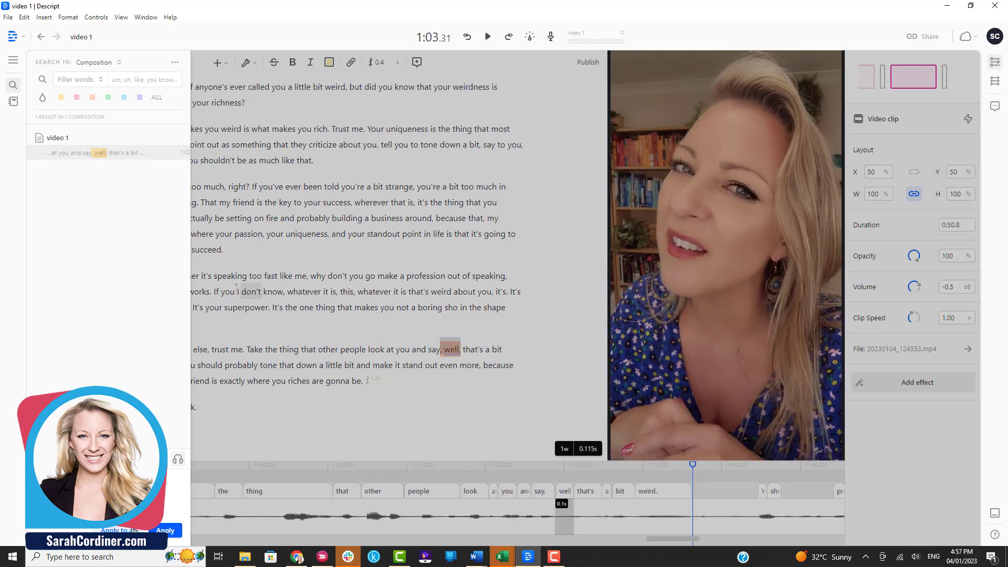
click(165, 530)
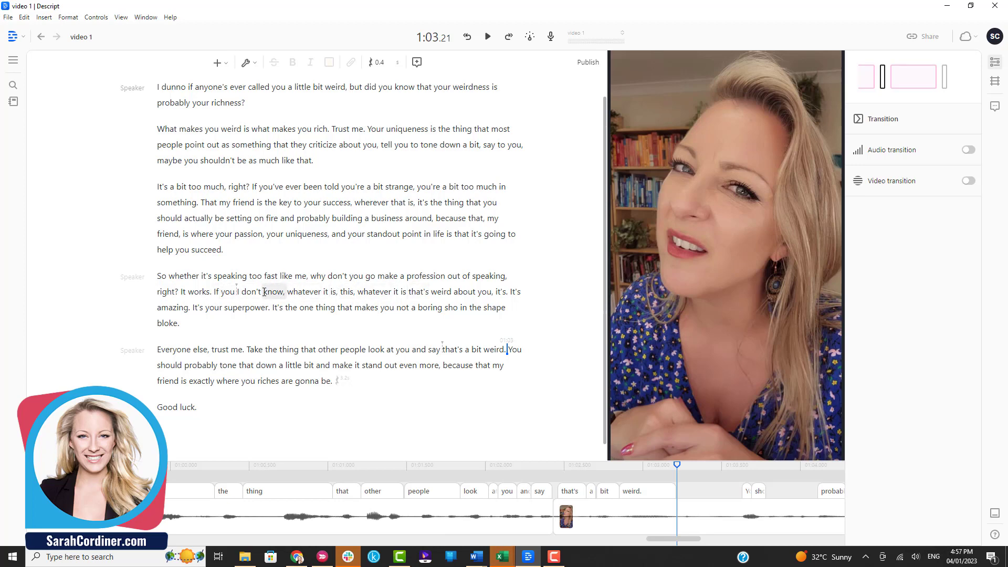
click(215, 293)
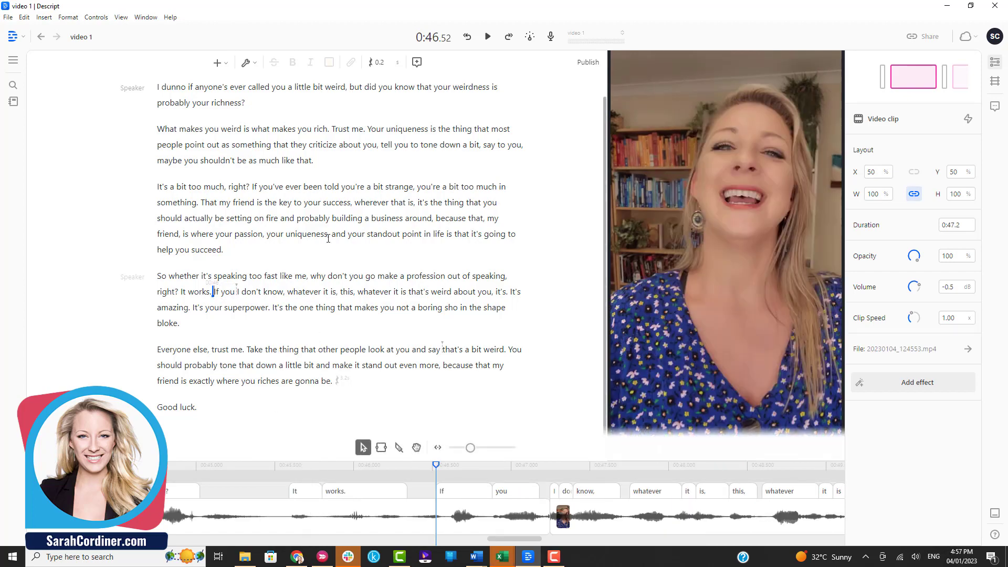
click(488, 38)
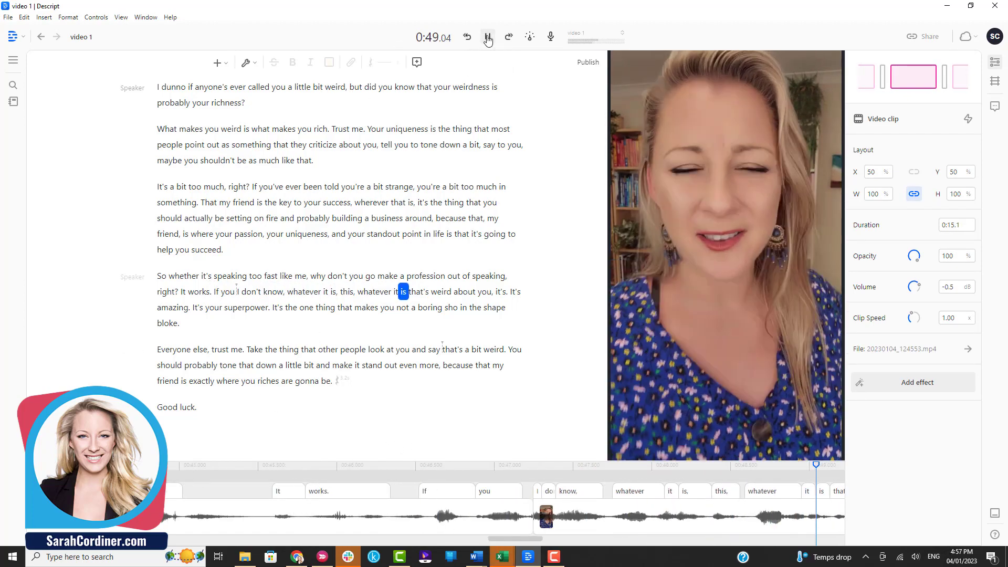
click(488, 37)
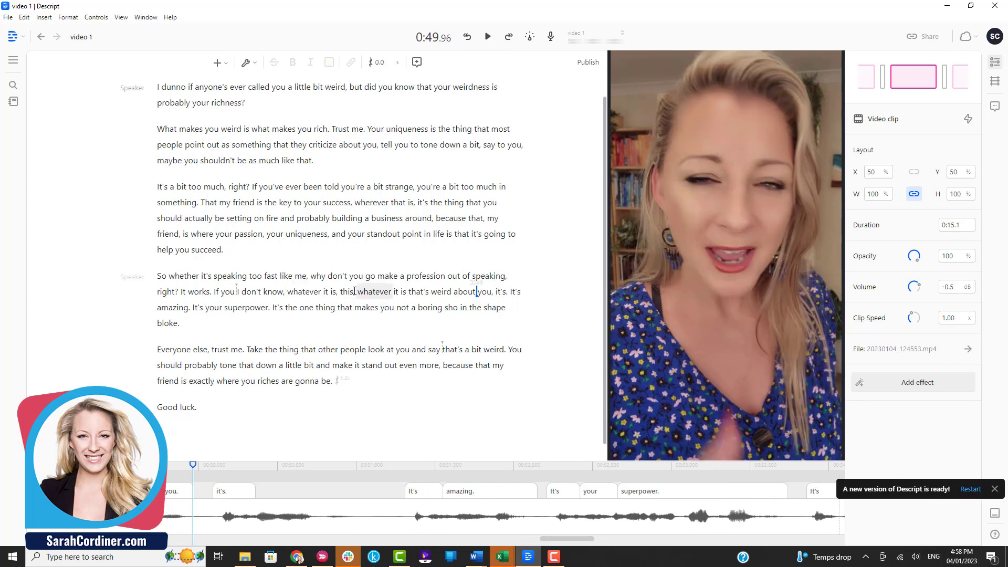
drag(356, 292, 450, 295)
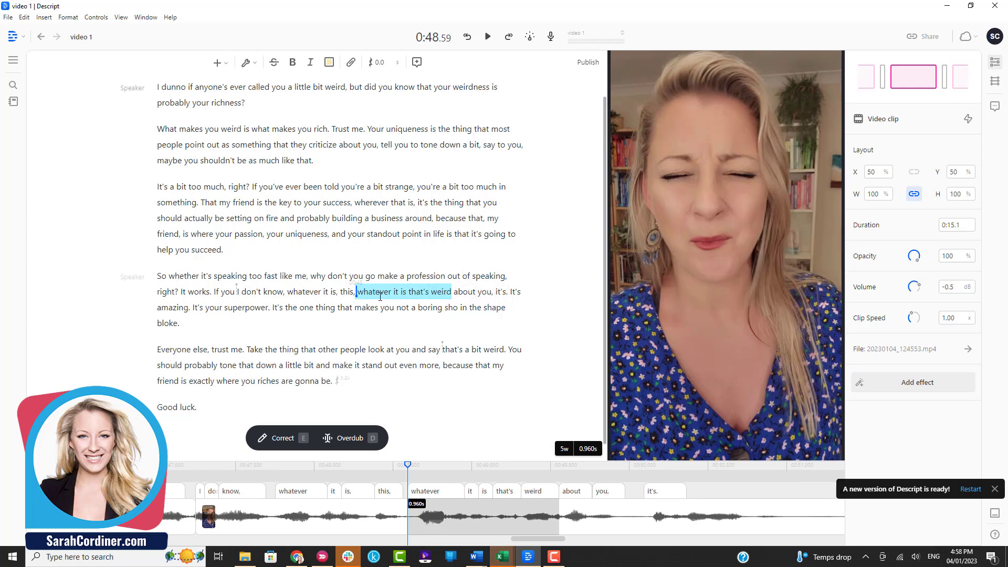
click(486, 37)
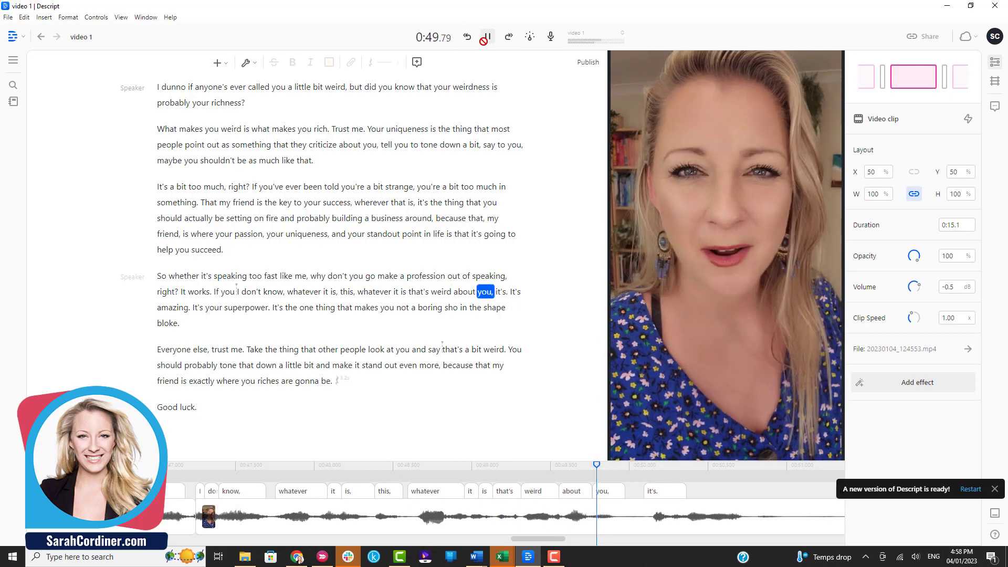
click(484, 43)
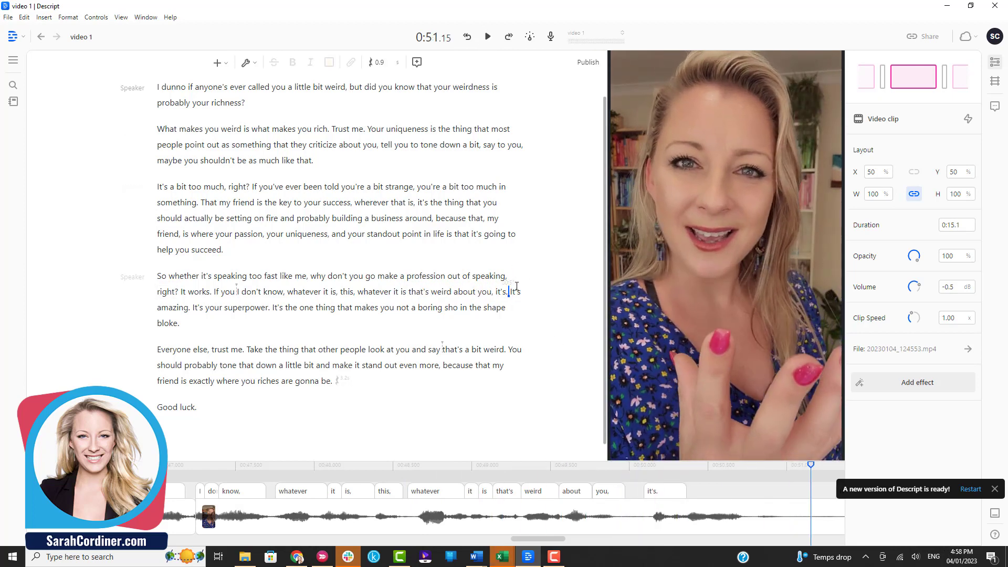
Correct 'it's.' to read 'it's. unique.' and play it back
drag(509, 292, 495, 292)
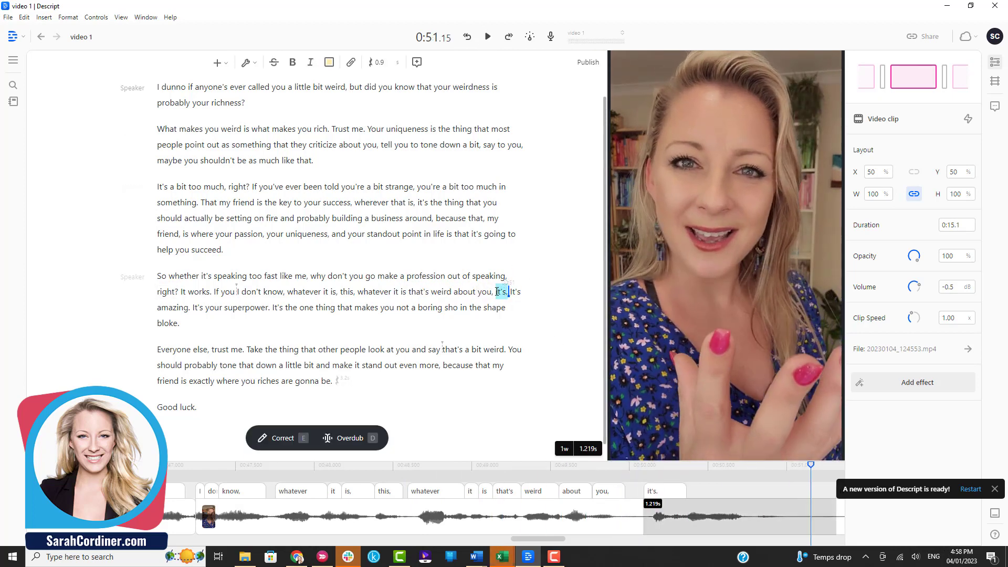
key(e)
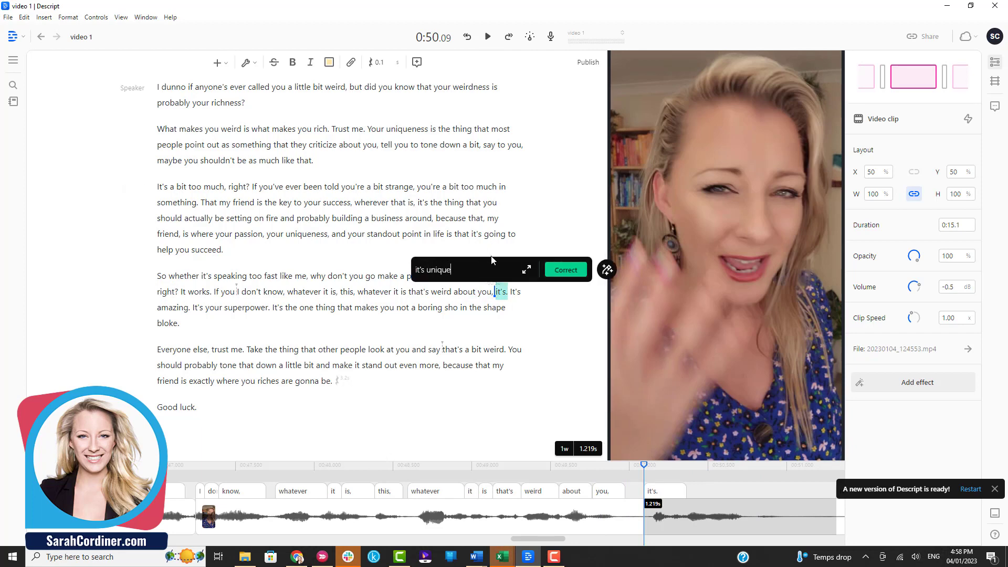
click(565, 271)
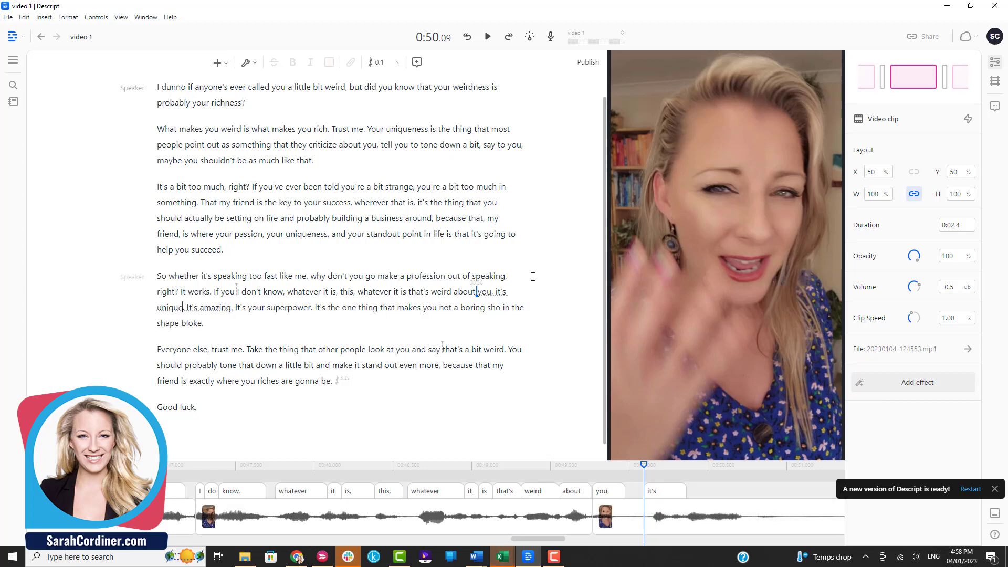
key(space)
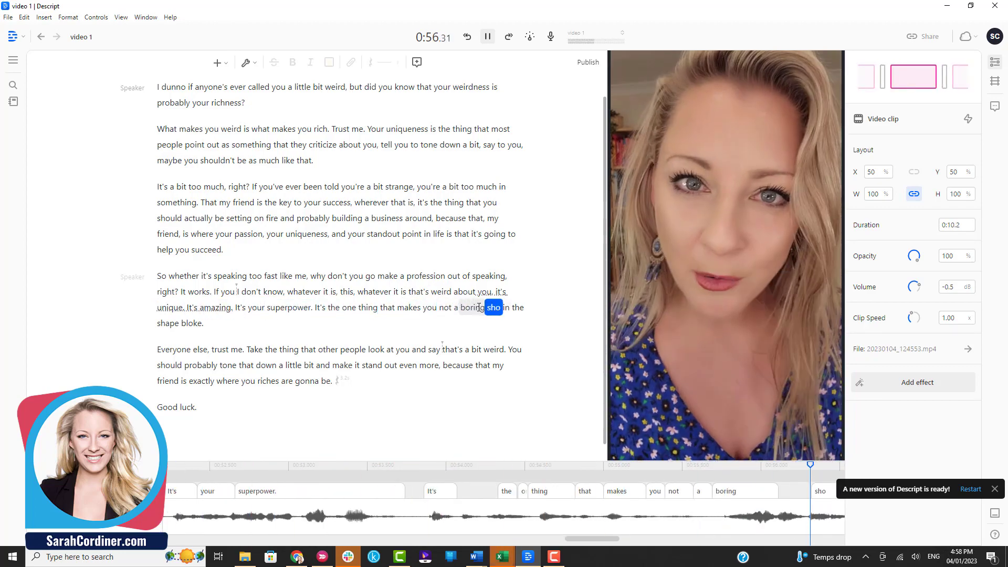
click(489, 38)
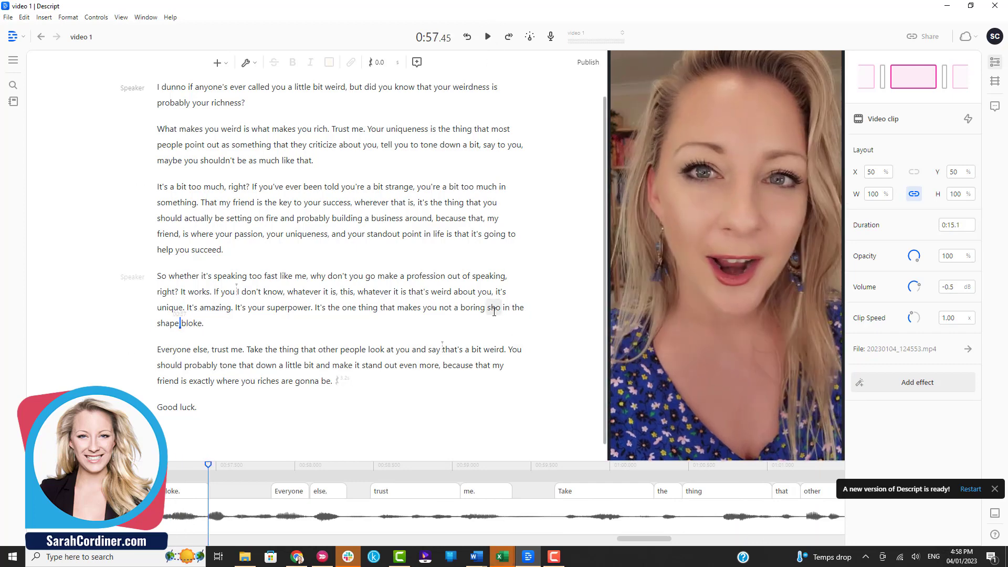
Correct 'sho in the shape' to 'old Shaun The Sheep' and replay the sentence
drag(179, 323, 486, 308)
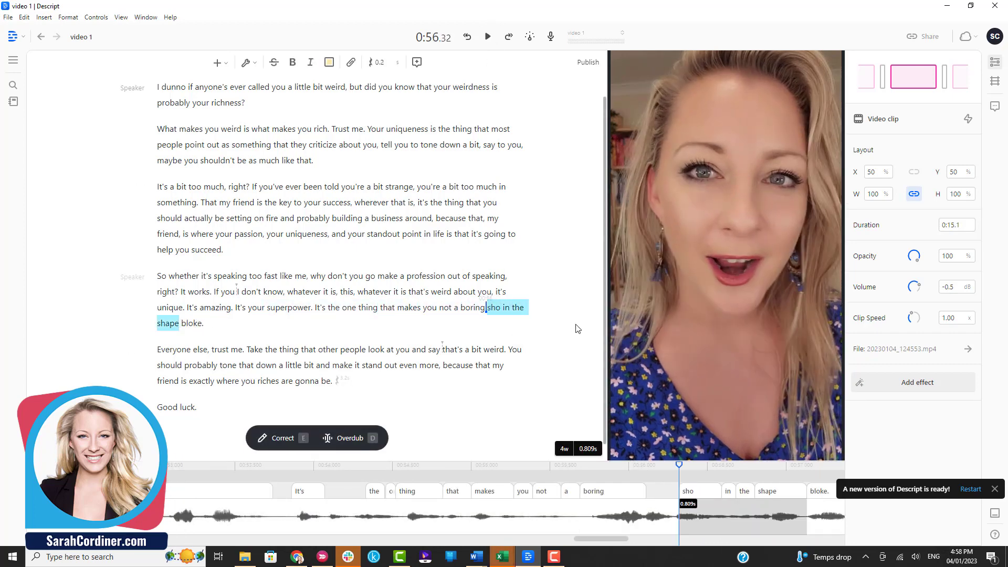
text(e shape)
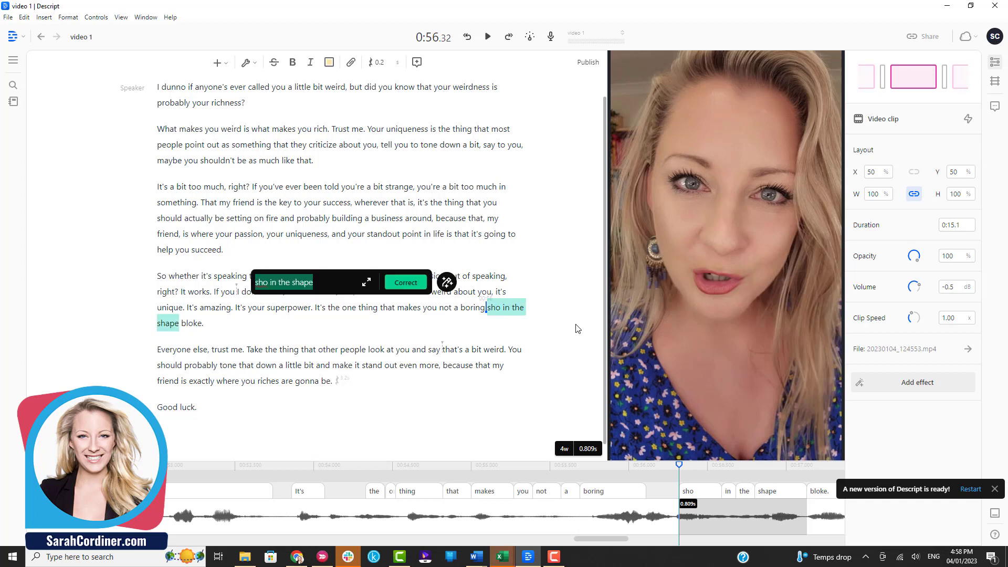
text(old Shau)
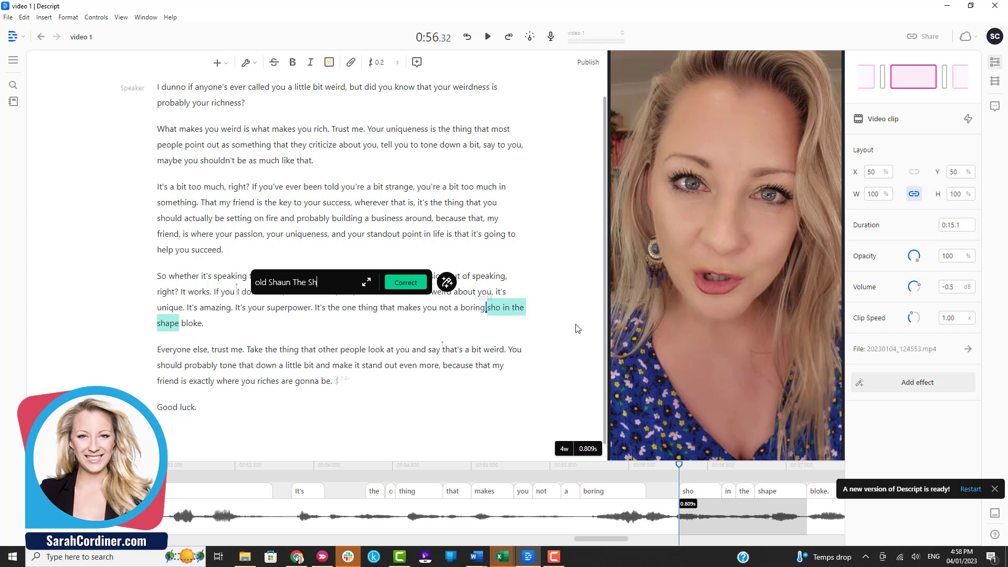
click(405, 282)
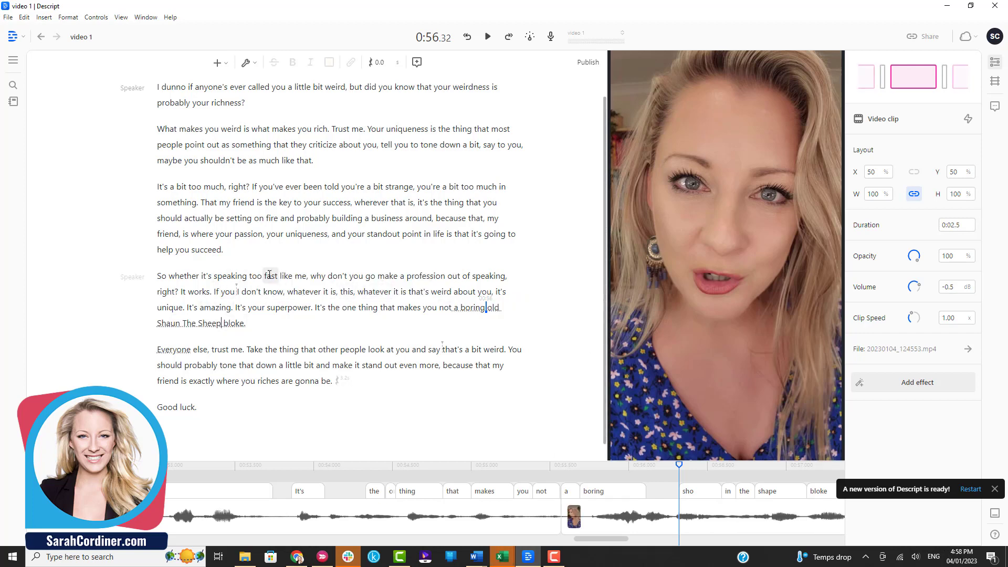
key(space)
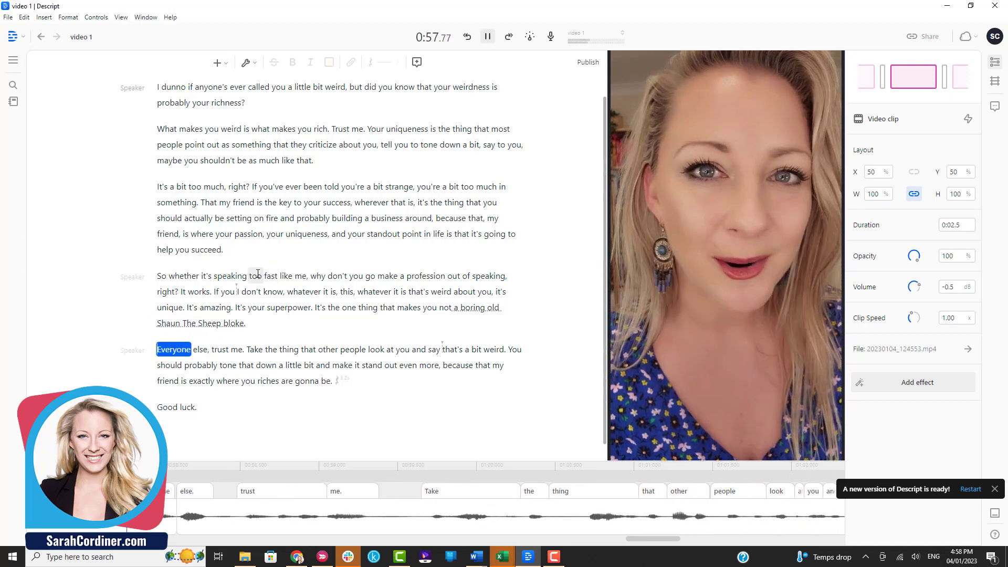
click(487, 37)
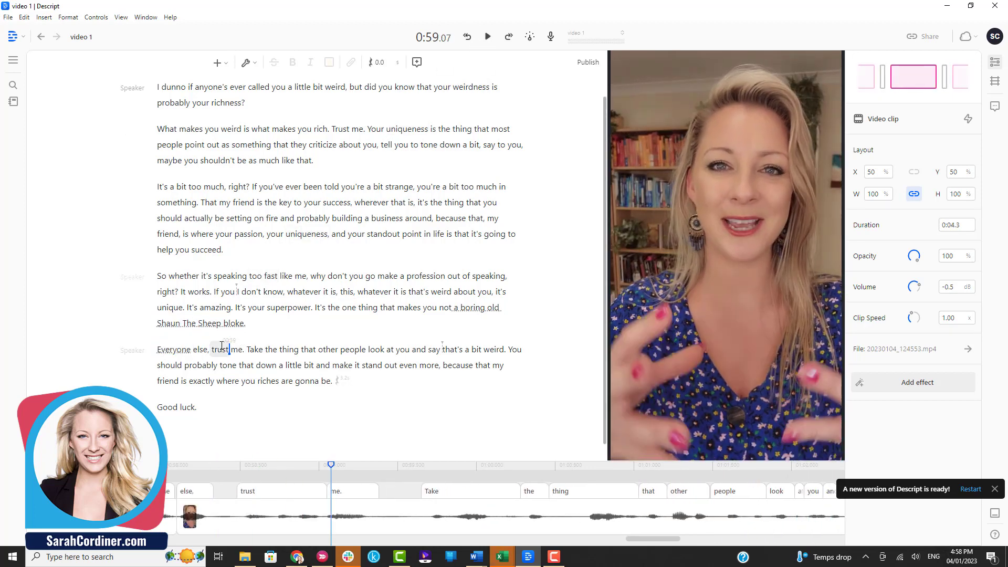
Replace 'bloke. Everyone else,' with 'like everyone else trust me'
key(shift+Up)
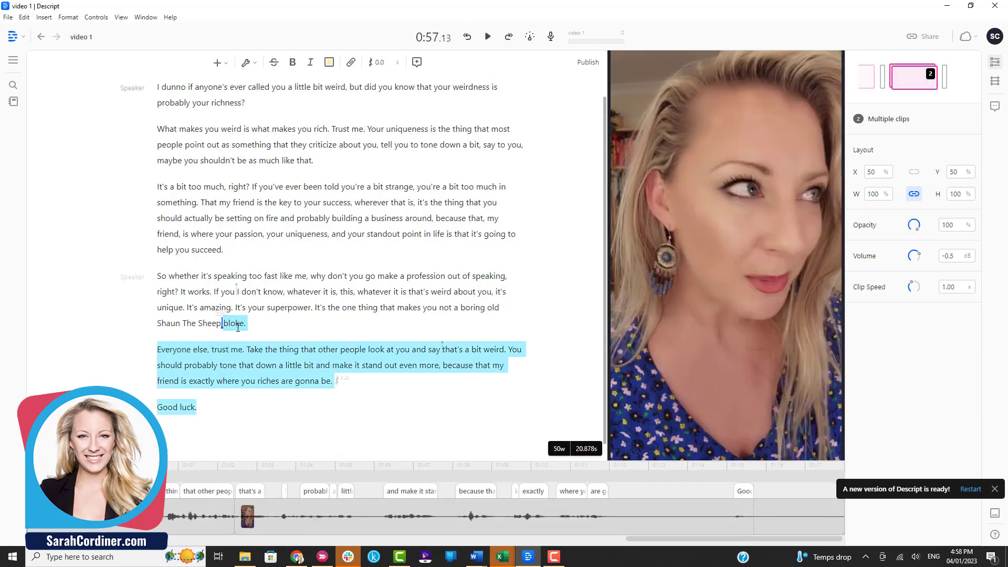
key(Left)
shift+click(210, 349)
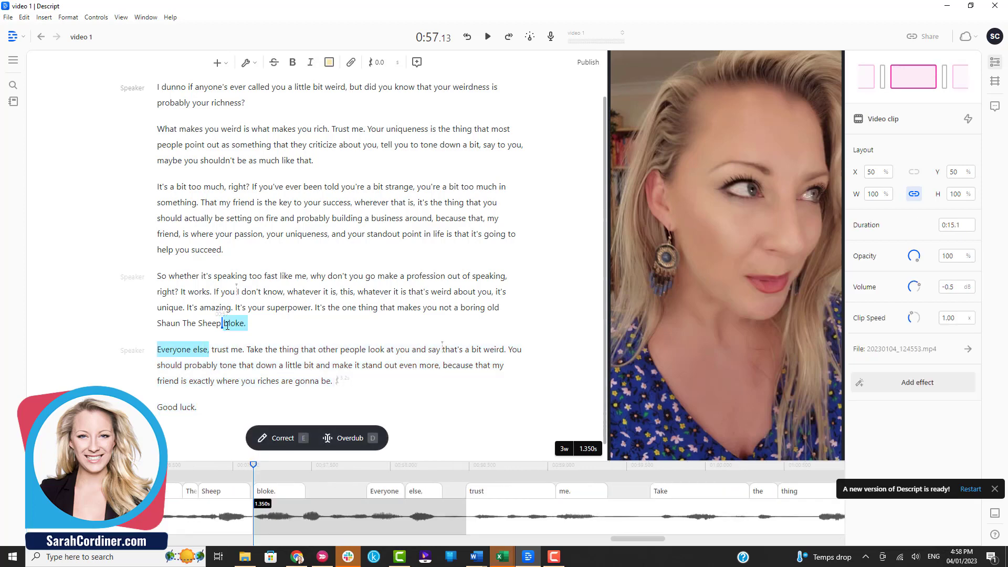
key(e)
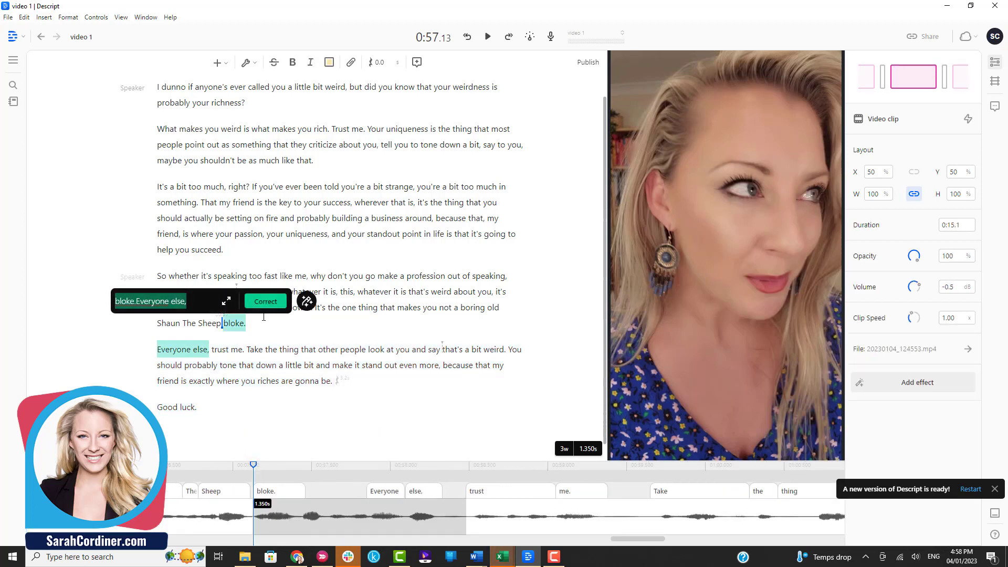
key(BackSpace)
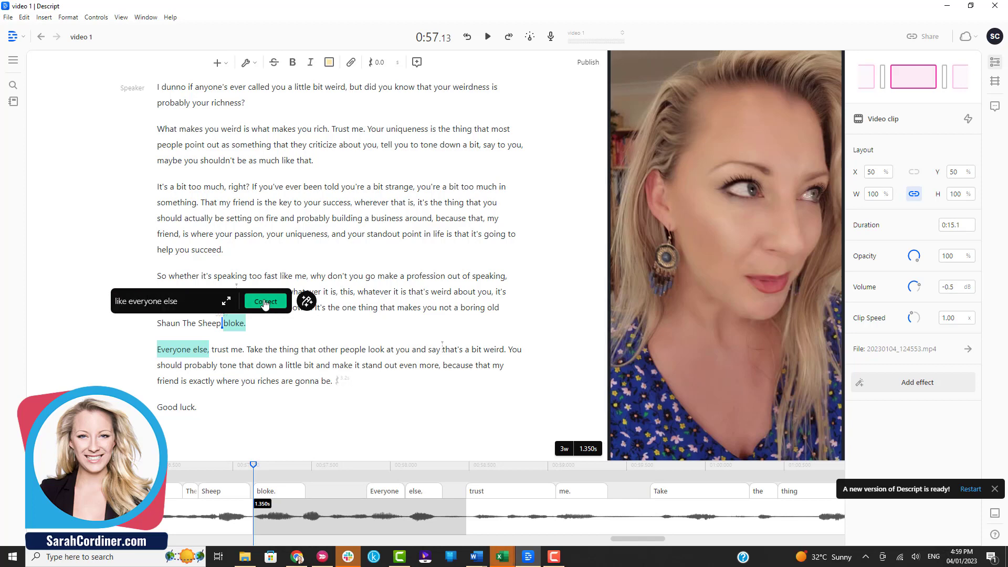
click(265, 303)
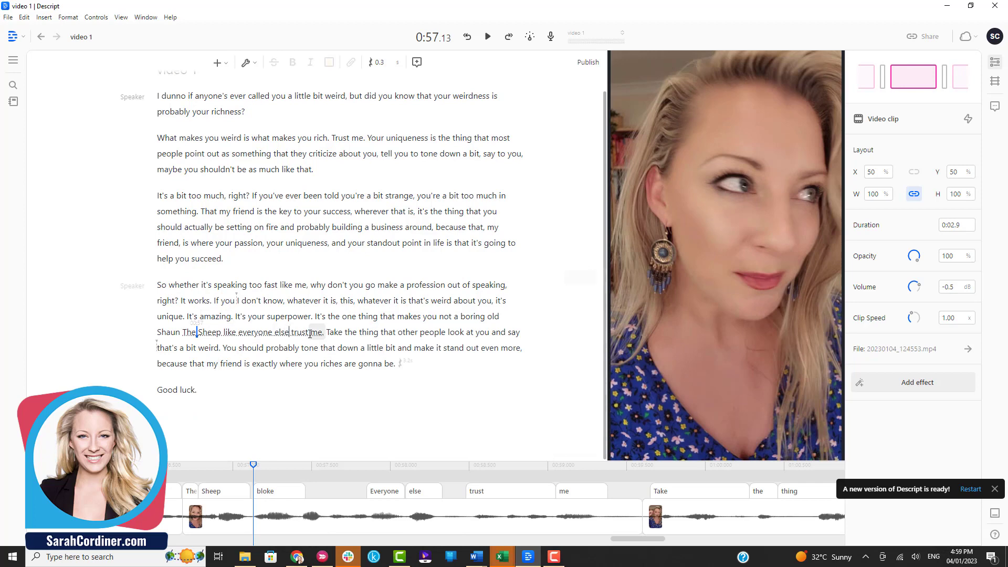
Replay the section and correct 'you' before 'riches' to 'your'
key(space)
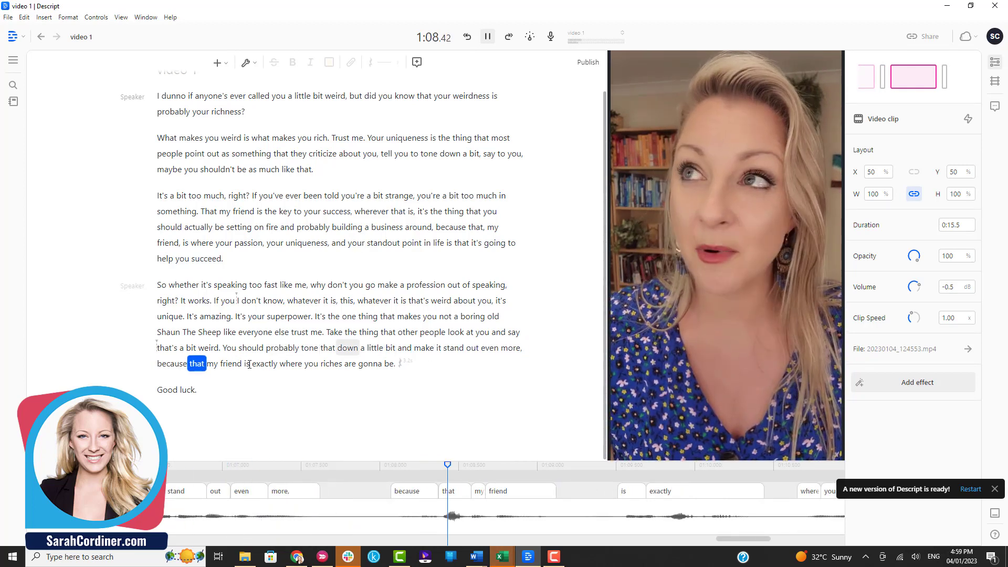
key(space)
double_click(315, 364)
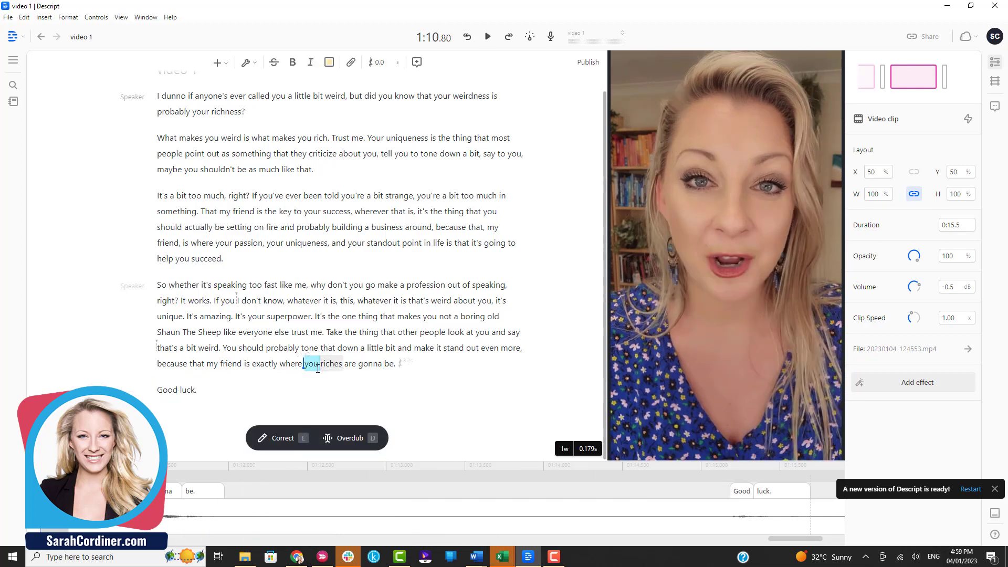
key(e)
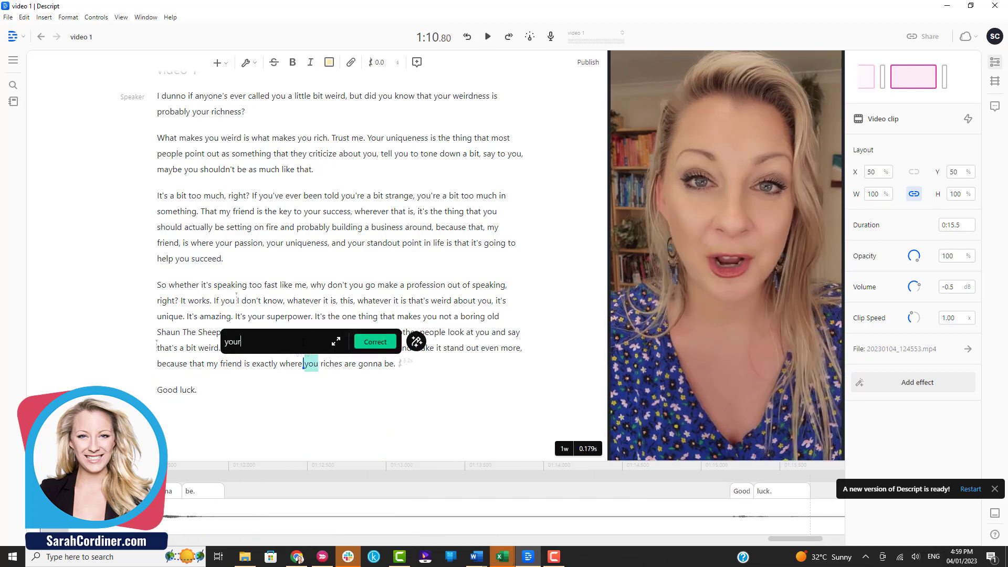
click(375, 342)
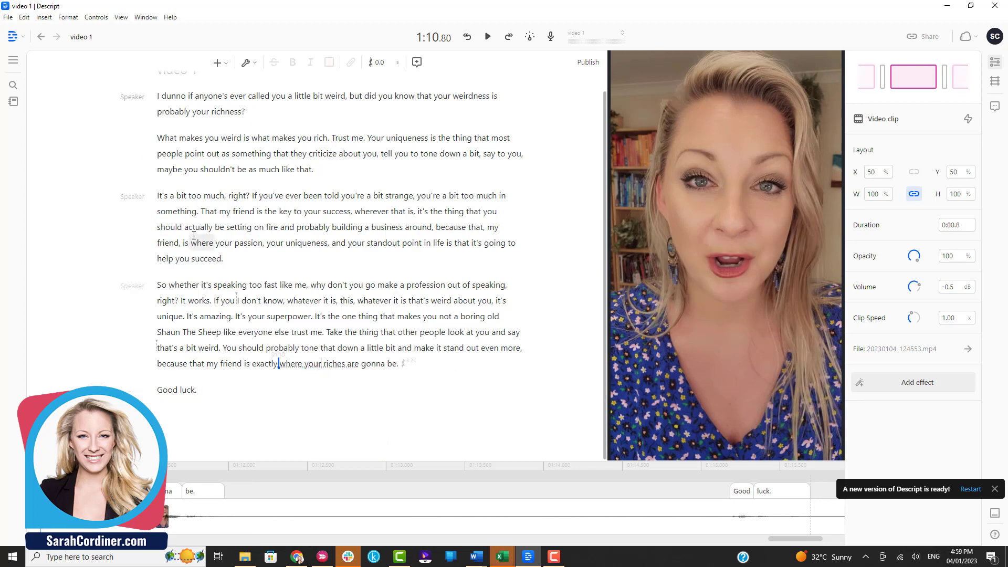
Trim the trailing silence off the end of the recording
scroll(195, 239, up, 2)
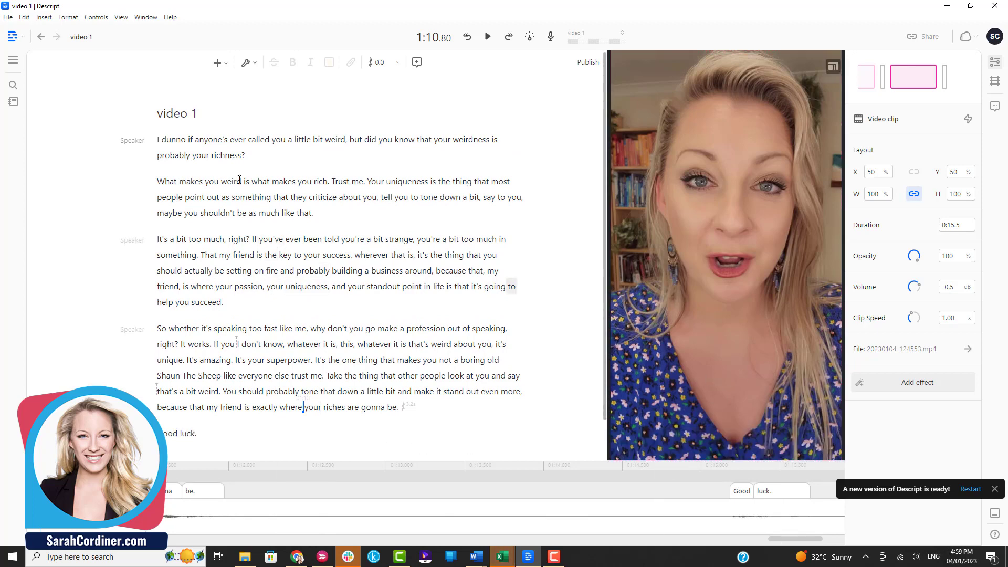
click(202, 433)
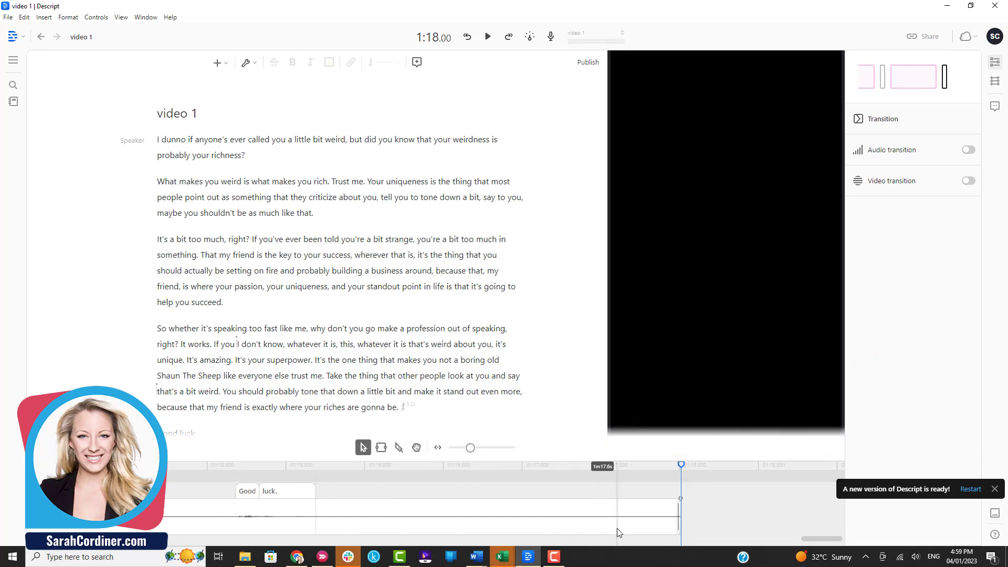
drag(660, 515, 327, 504)
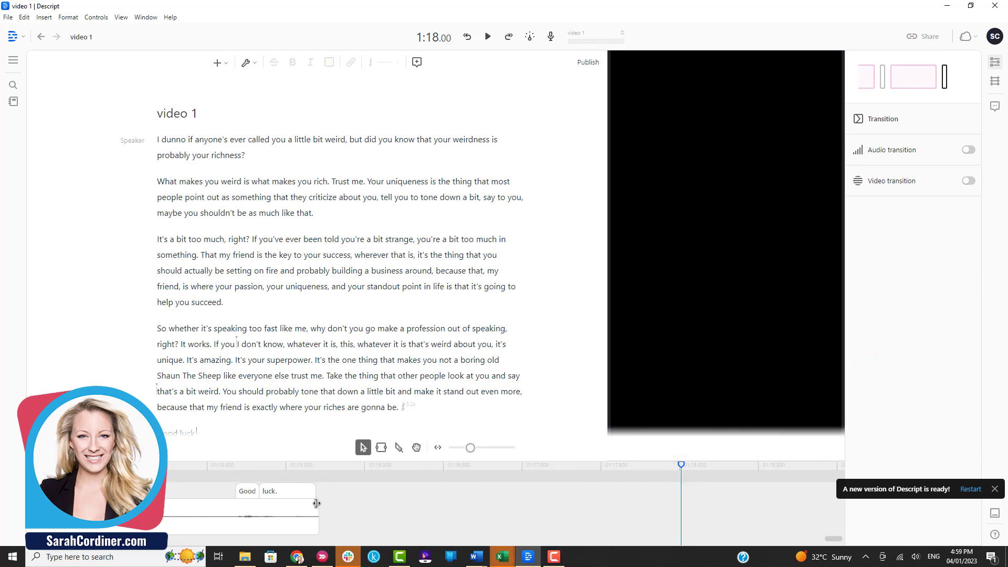
click(317, 504)
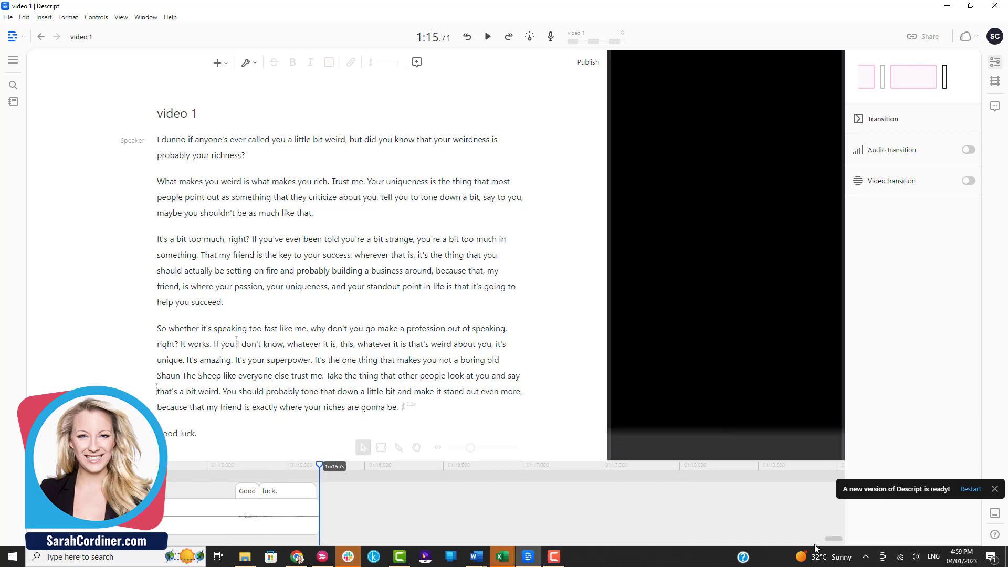
Shorten the pause after 'gonna be.' to 0.0 seconds
scroll(499, 504, left, 5)
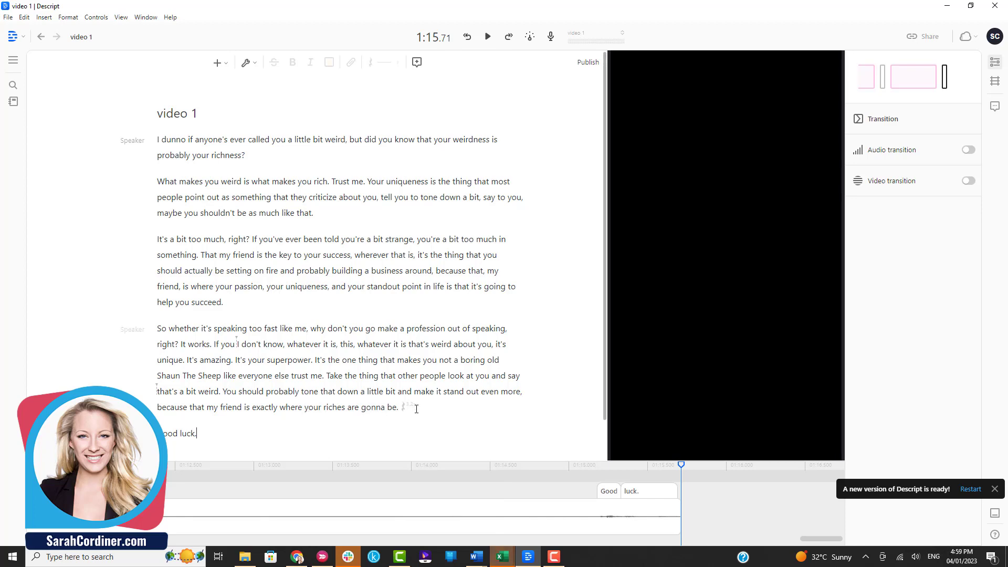
click(398, 408)
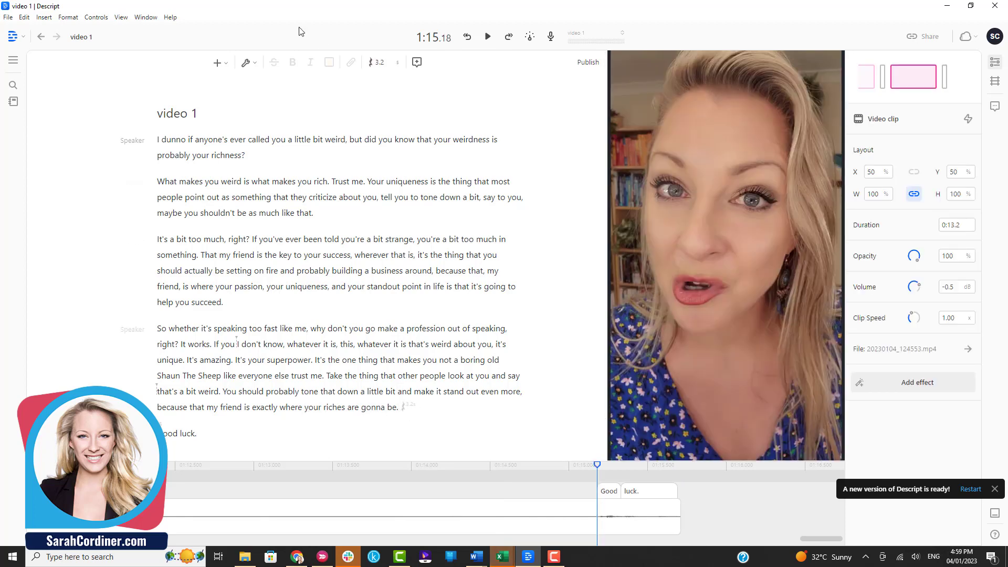
click(382, 67)
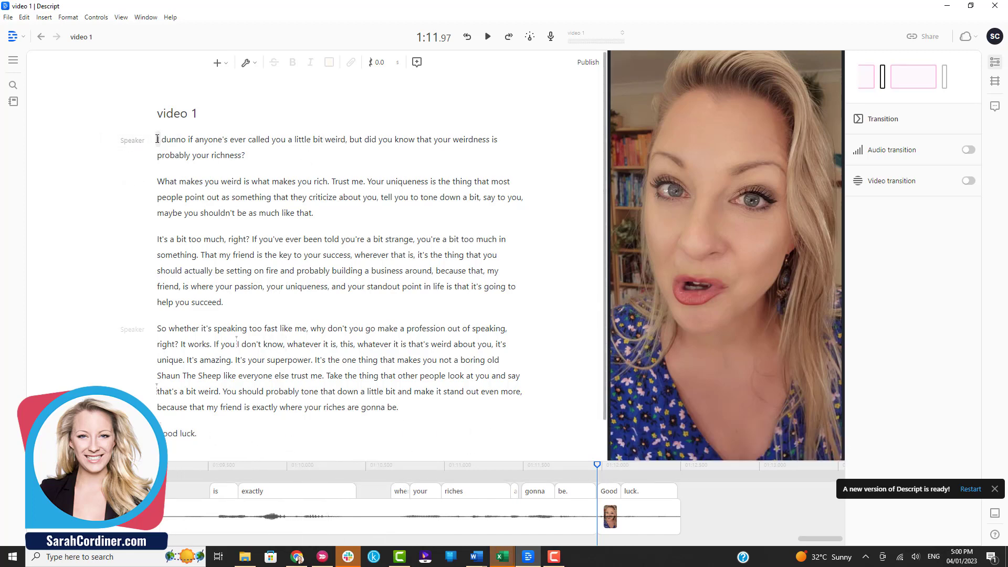
Select the whole transcript and add Fancy Captions to the video
drag(157, 139, 205, 426)
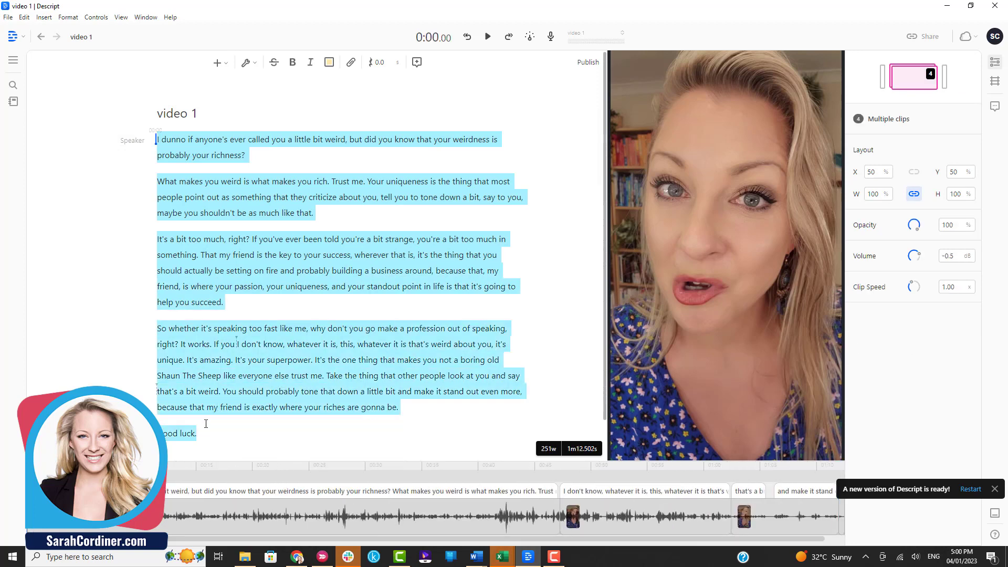
click(217, 62)
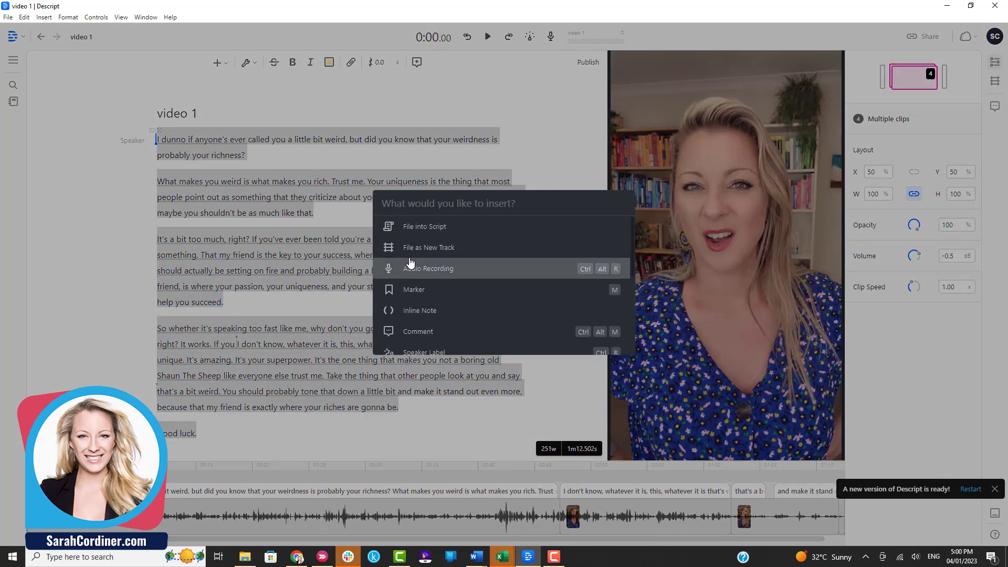
scroll(410, 272, down, 5)
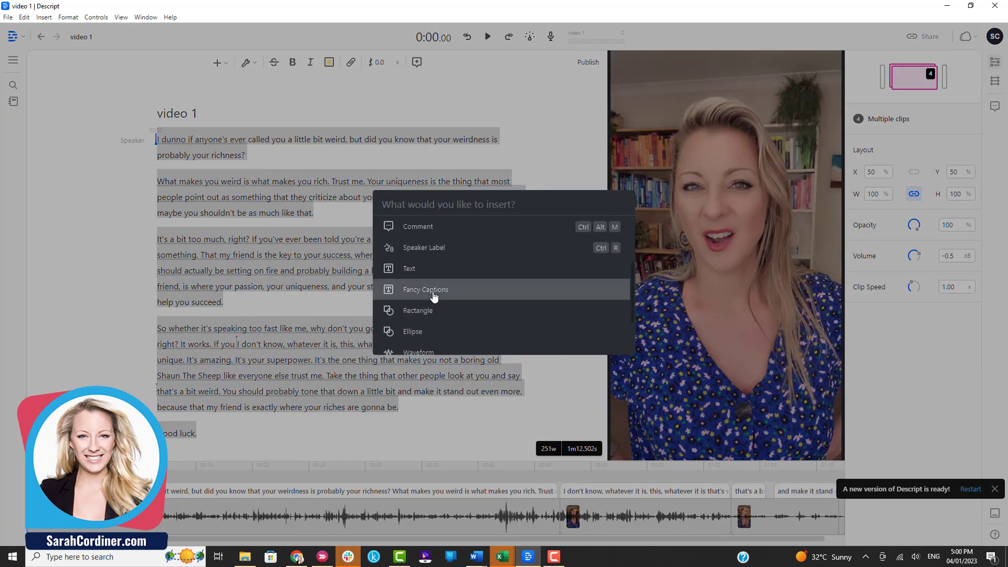
click(433, 295)
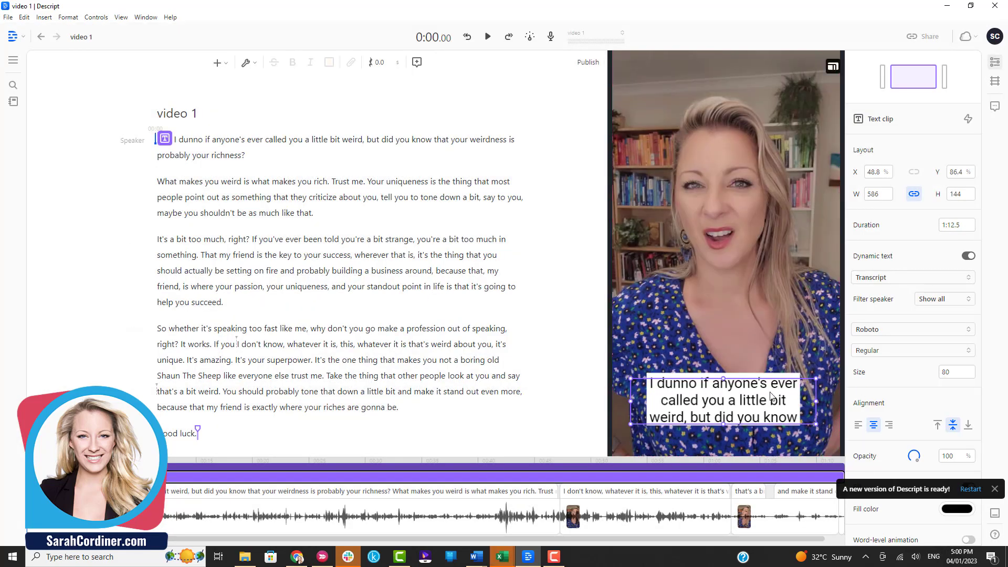
Centre the caption box horizontally and raise it slightly above the bottom of the frame
drag(731, 400, 733, 386)
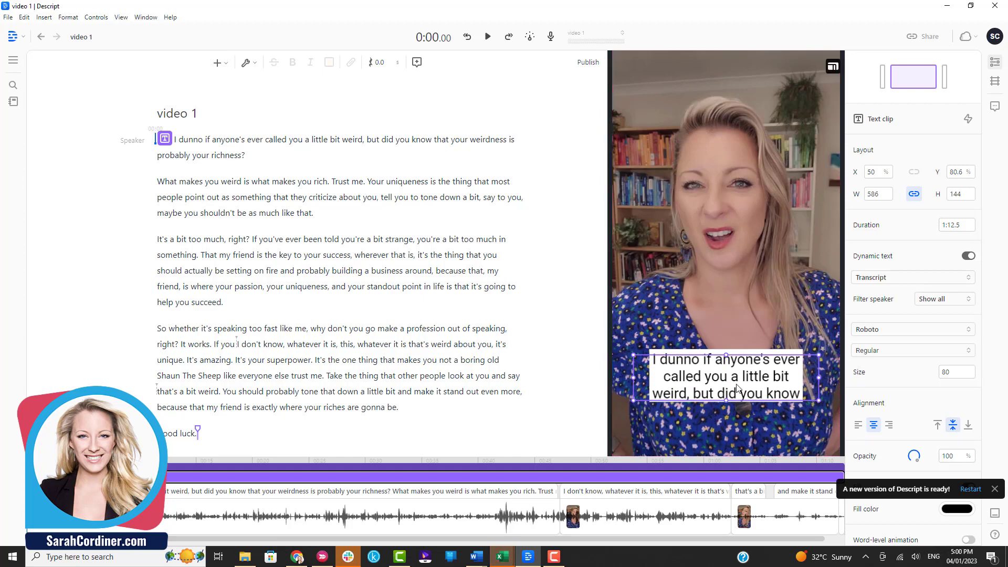
drag(741, 381, 742, 375)
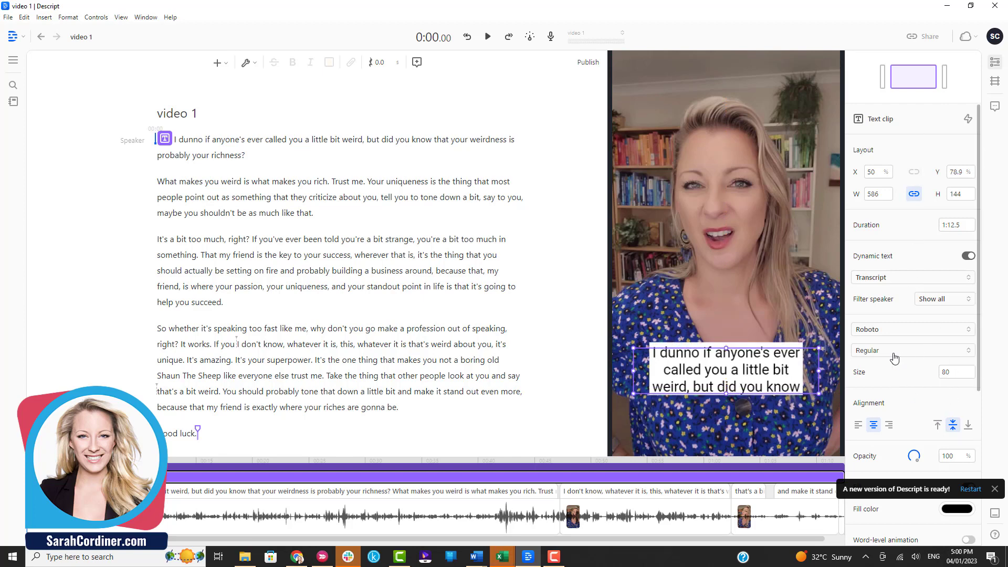
scroll(952, 267, down, 2)
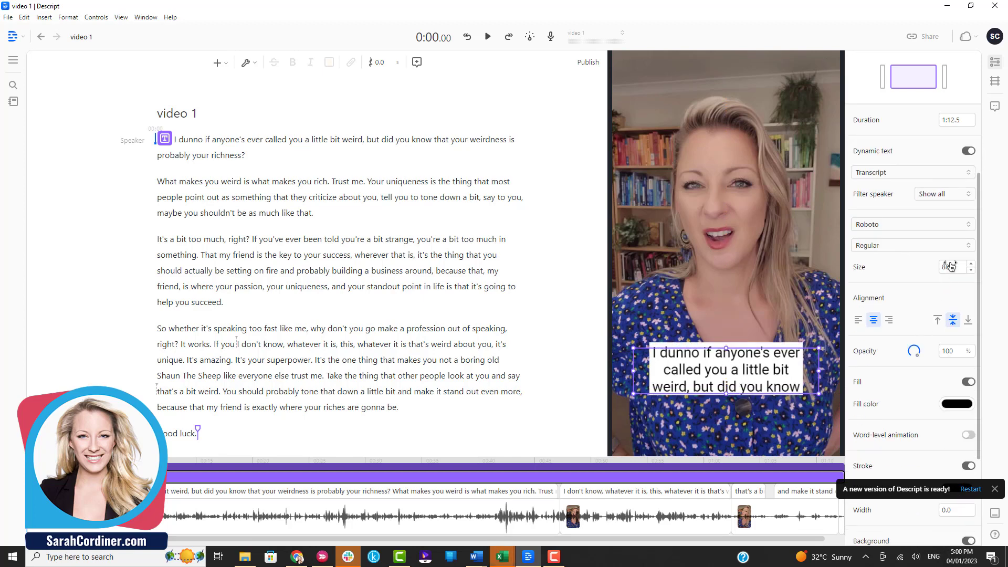
scroll(943, 326, down, 1)
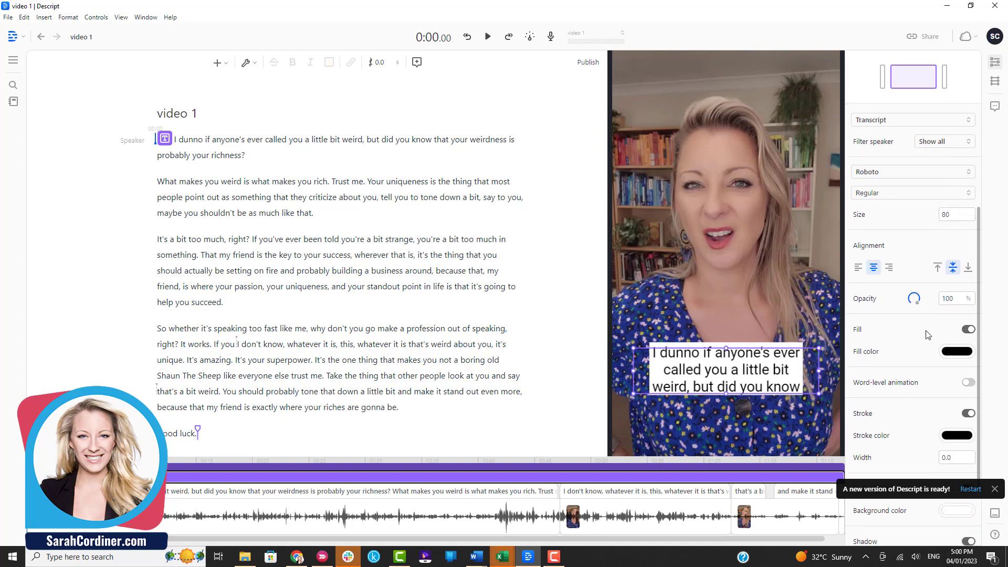
scroll(933, 407, down, 2)
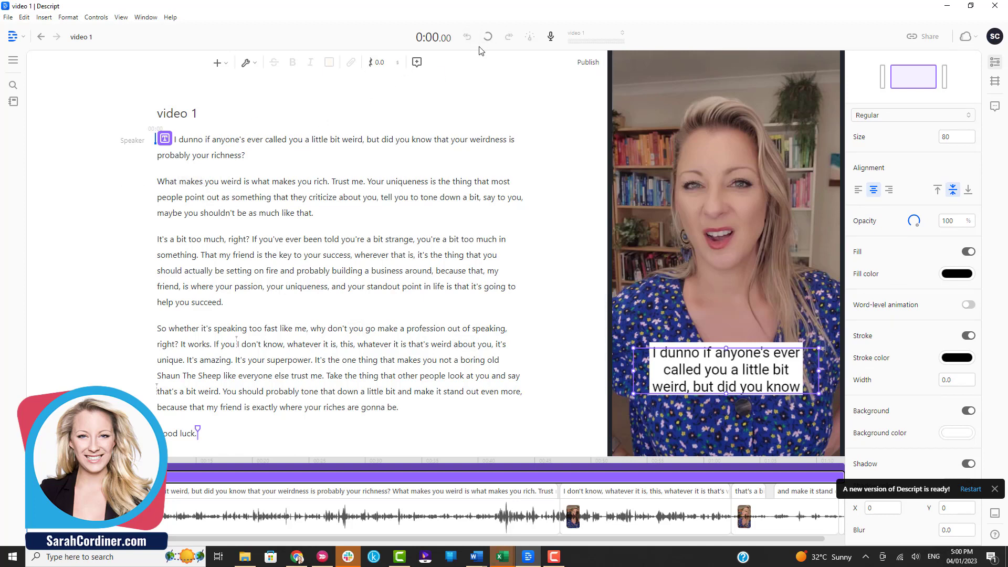
key(space)
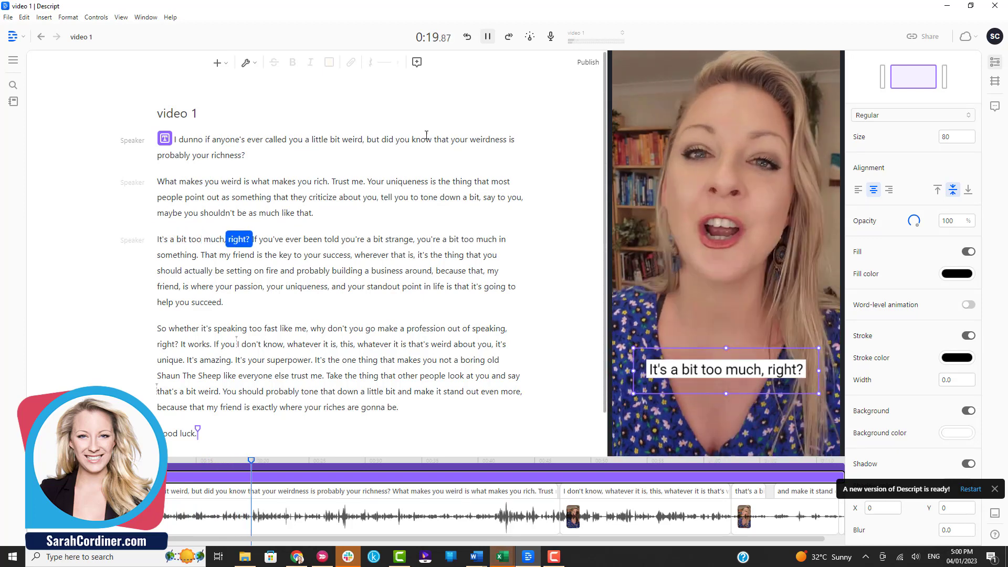
key(space)
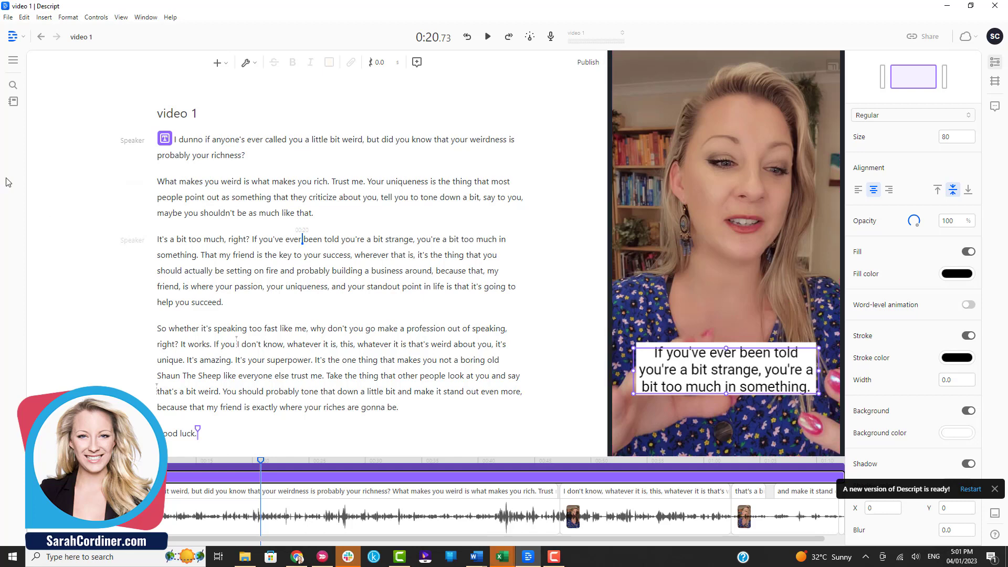
Open File > Export and choose Video as the export format
click(9, 19)
mouse_move(24, 16)
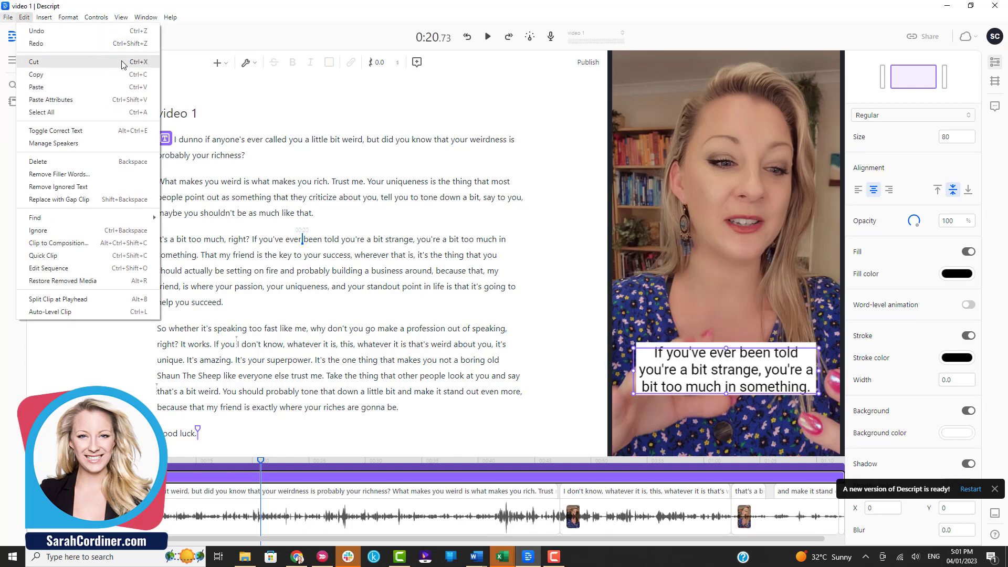
click(177, 73)
click(8, 18)
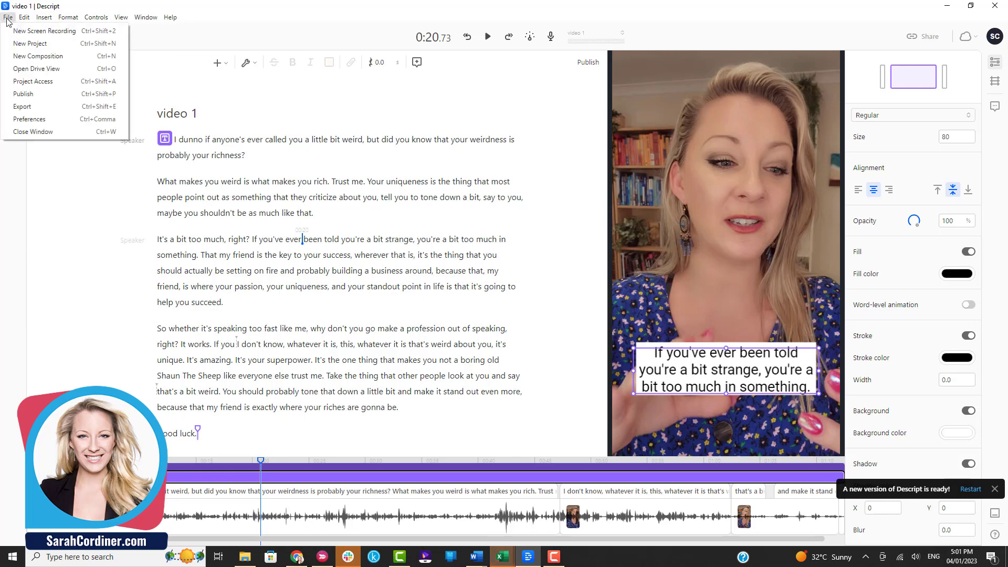
click(31, 106)
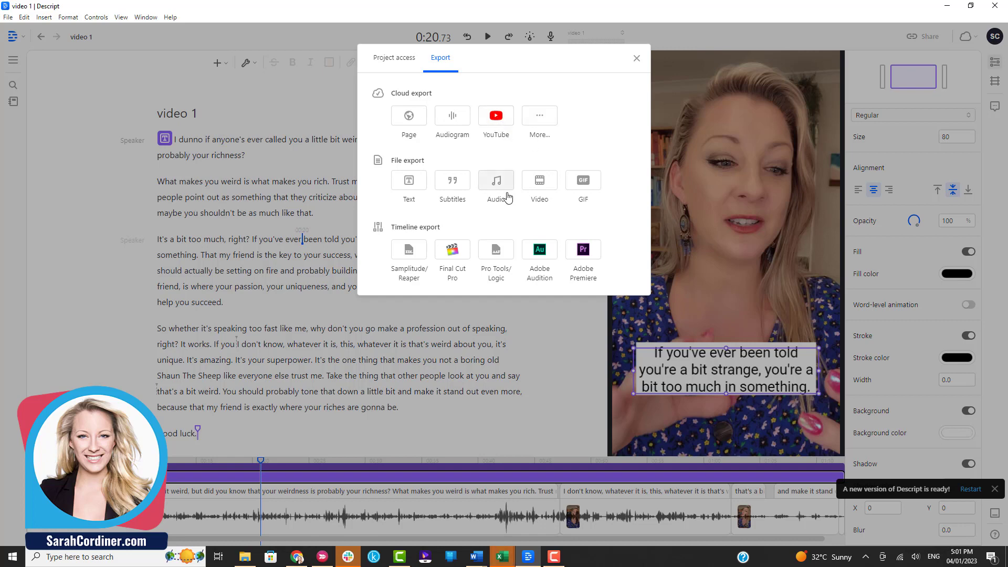
click(545, 187)
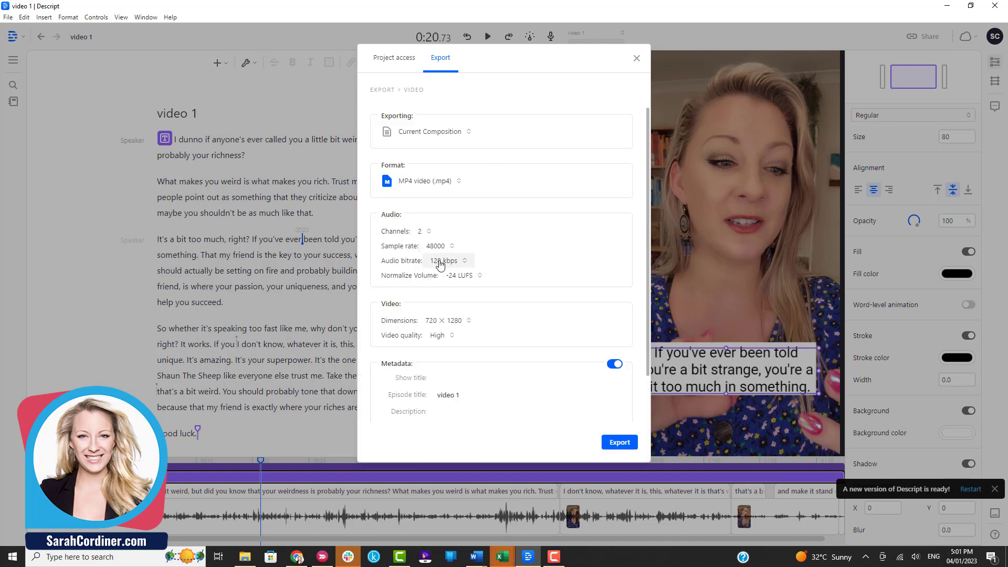
Change the episode title to 'Your Weirdness is your richness', fixing the 'Weirdness' typo
scroll(445, 258, down, 1)
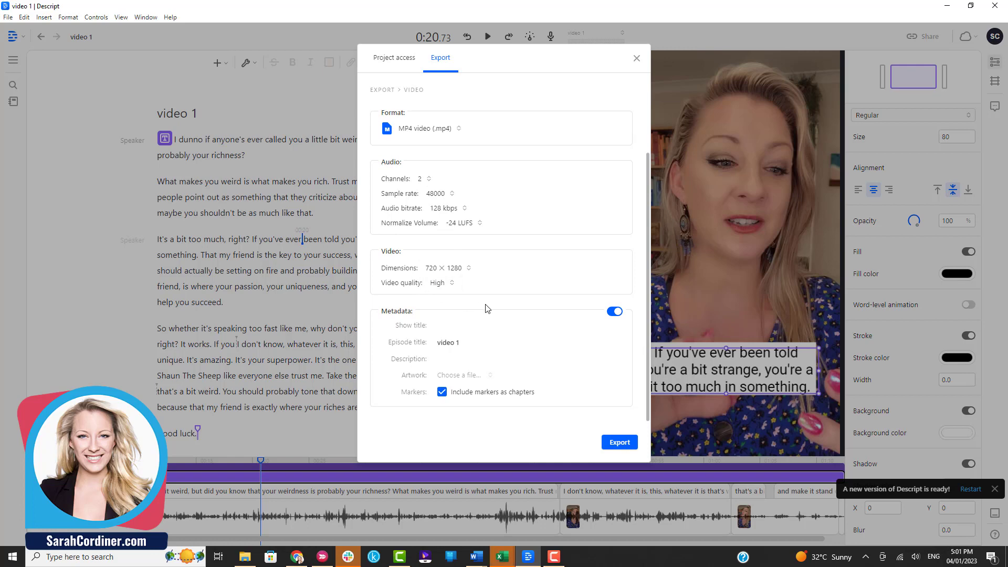
click(478, 342)
text(Your Weirdnes is your)
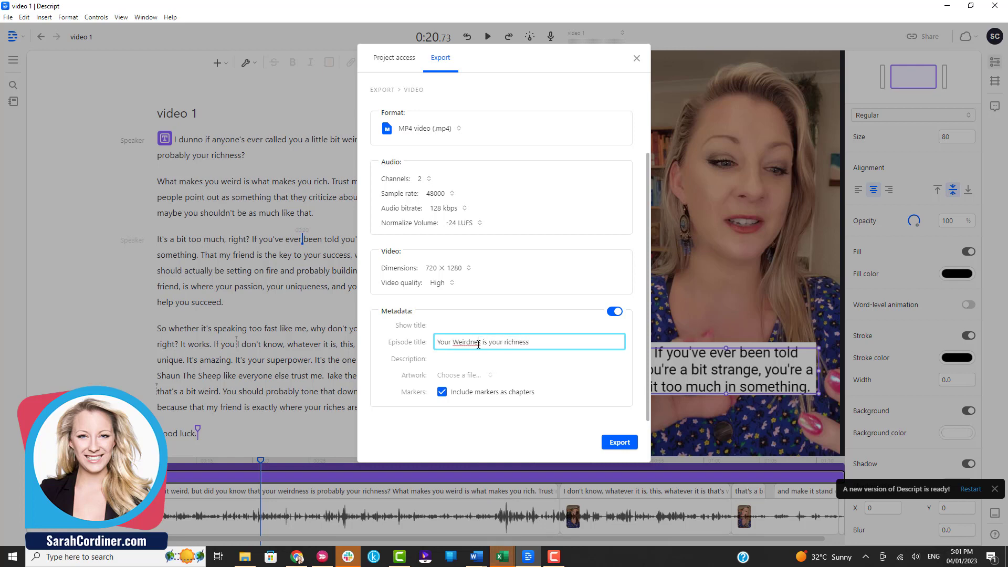
click(479, 342)
text(s)
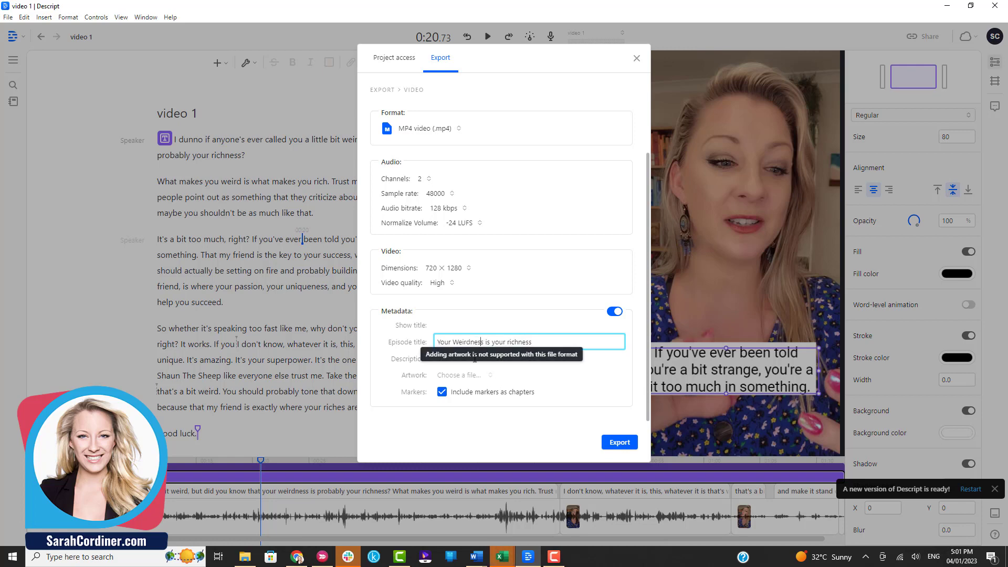
click(521, 315)
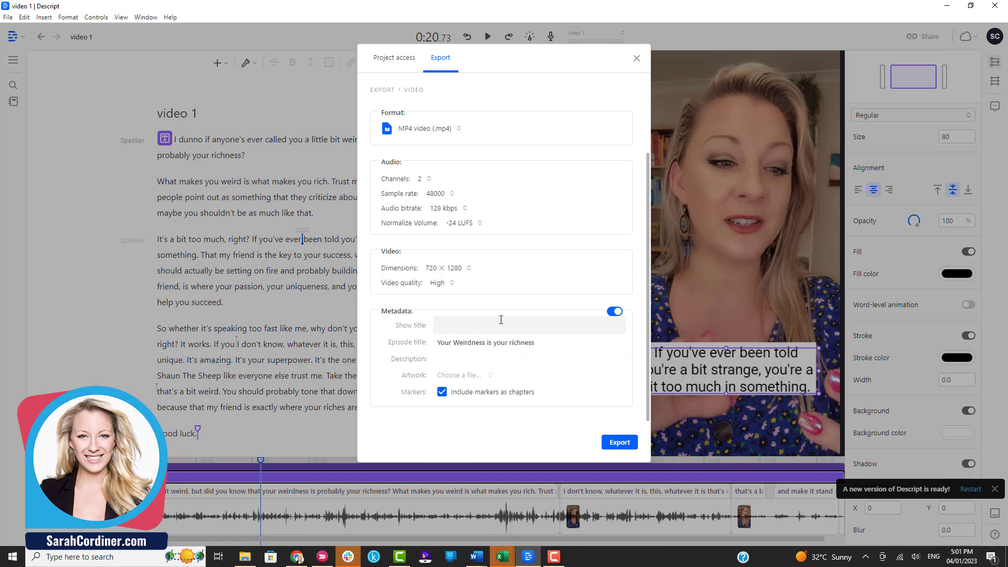
Export the video as MP4 named 'Your weirdness is your richness' to the Videos folder
click(619, 443)
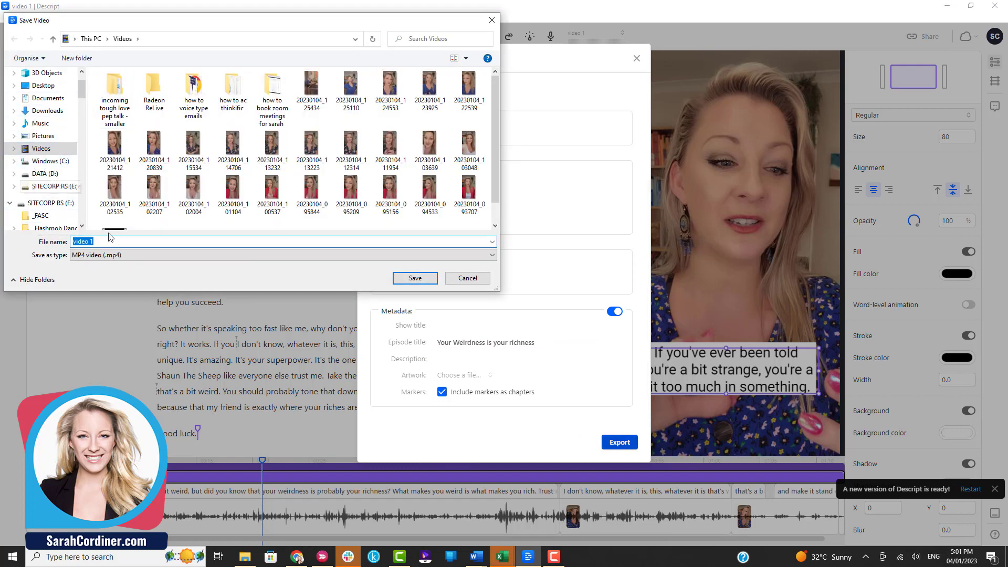
text(Your weirdness is your)
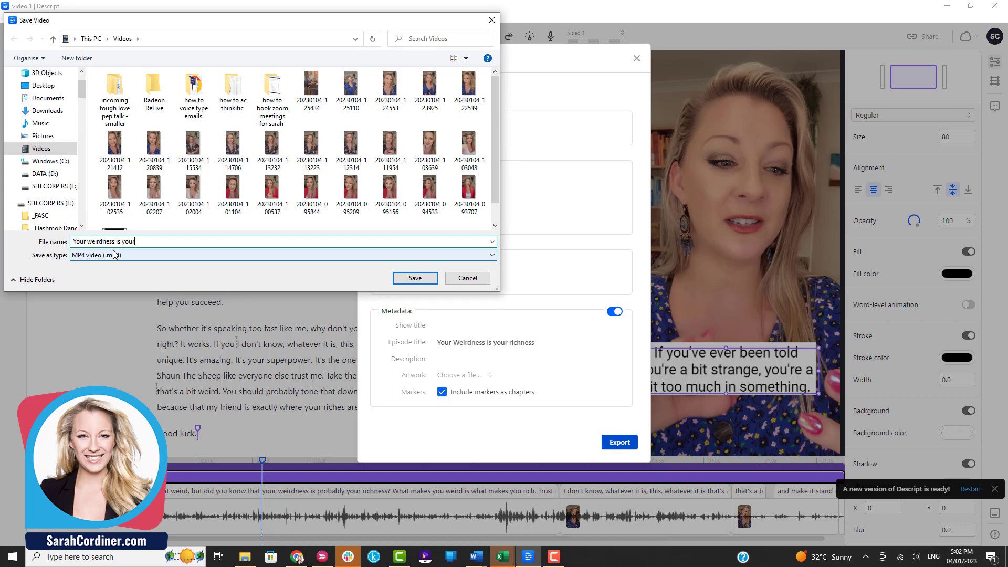
text( richness)
click(415, 278)
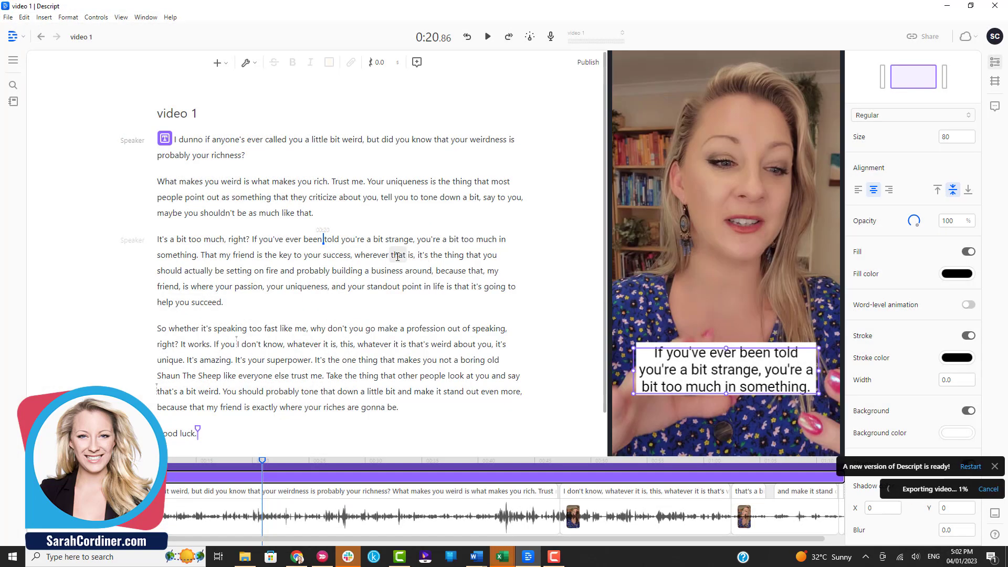